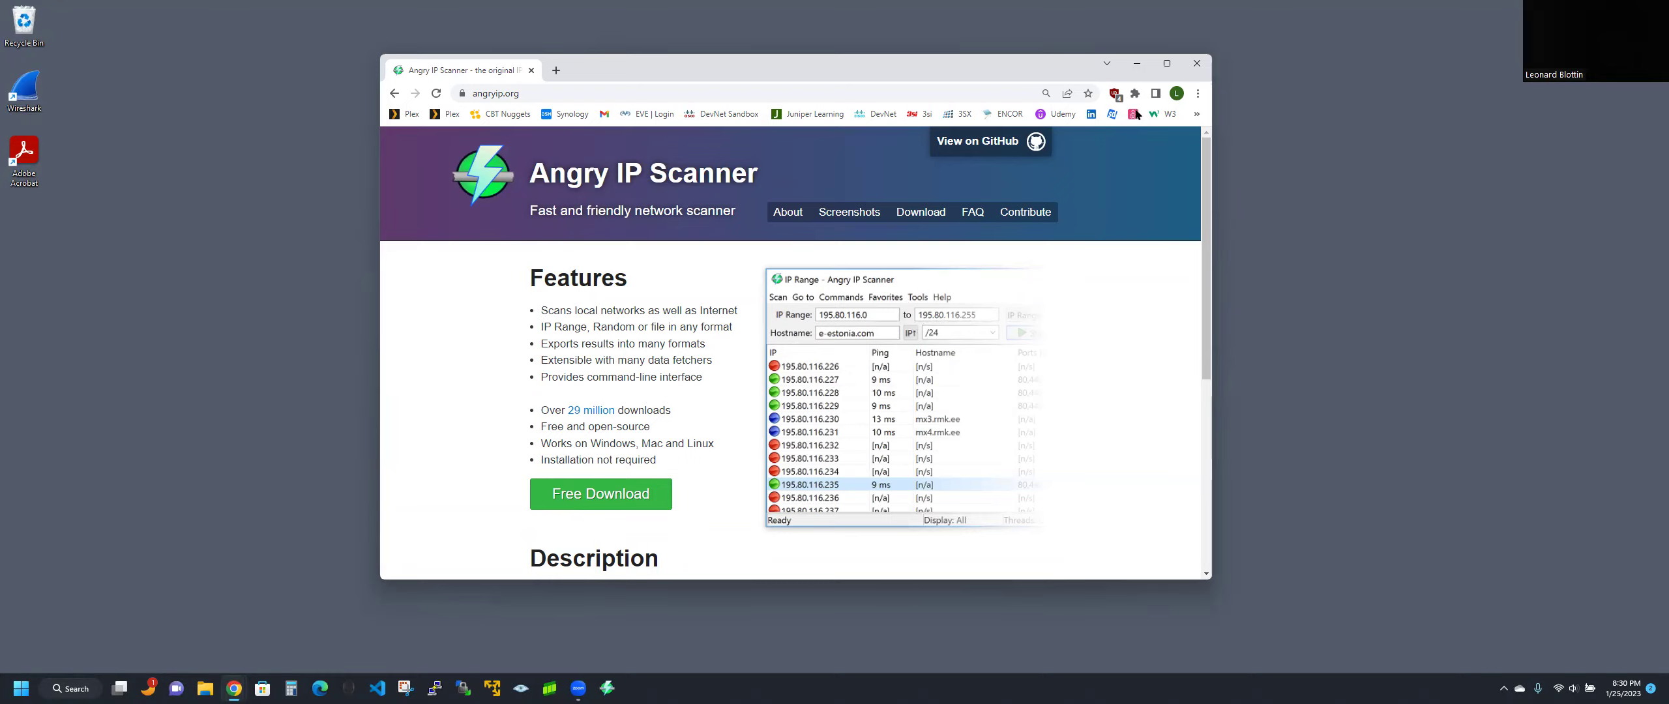
Open Angry IP Scanner in place of the browser, declining the newer version's download page, and restore its window from full screen.
left_click(1137, 63)
left_click(607, 688)
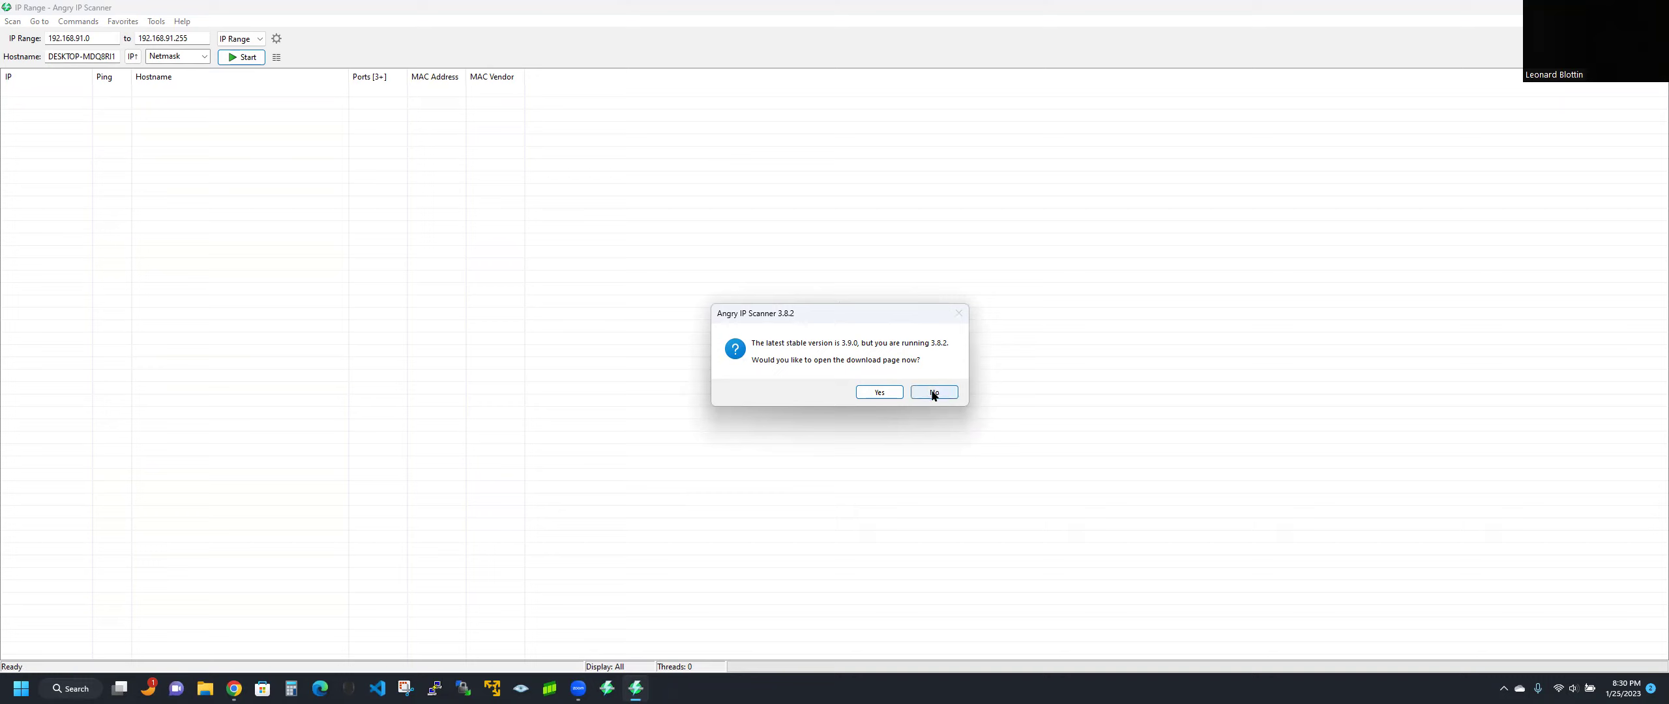
left_click(871, 288)
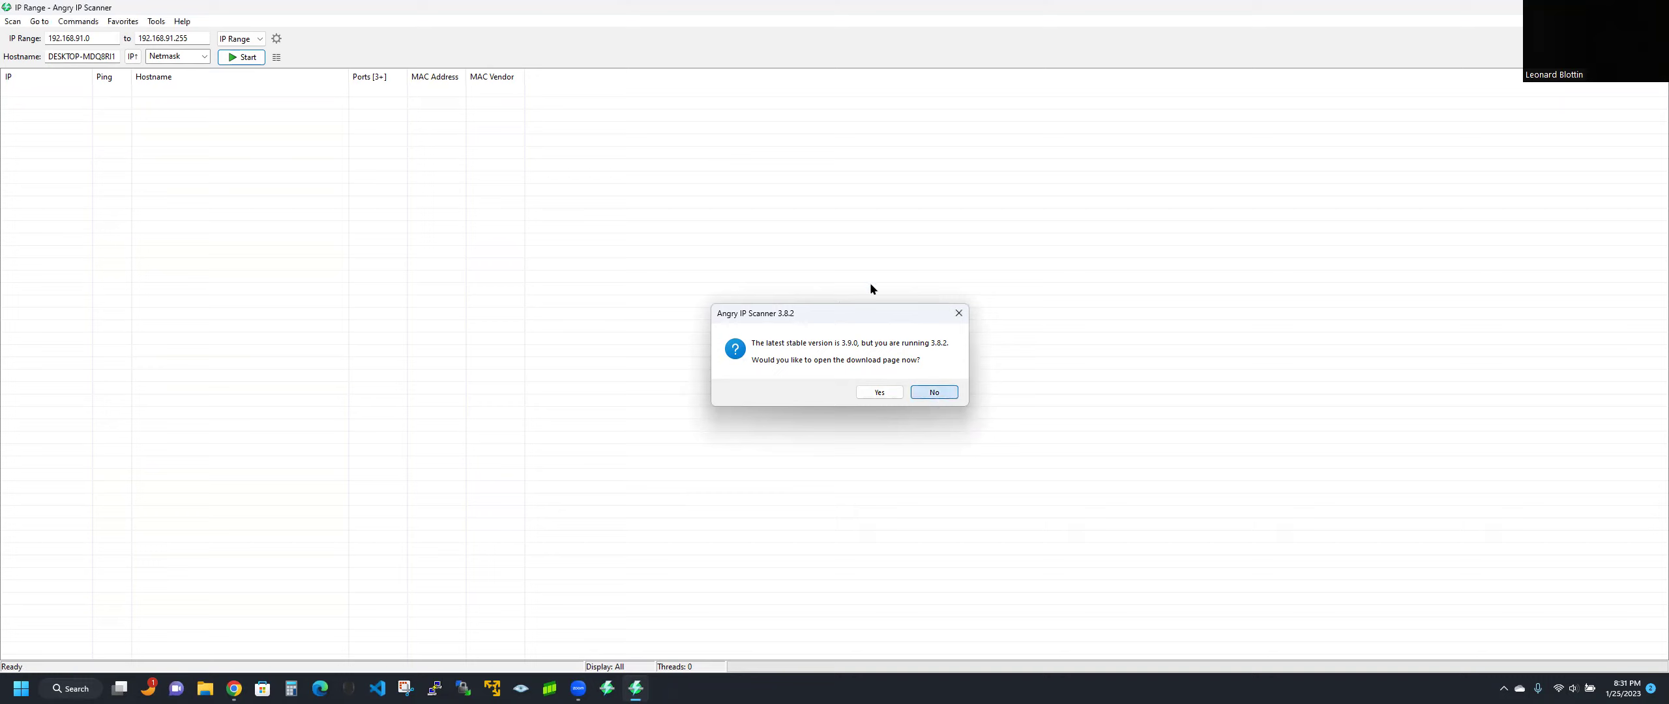
key("Return")
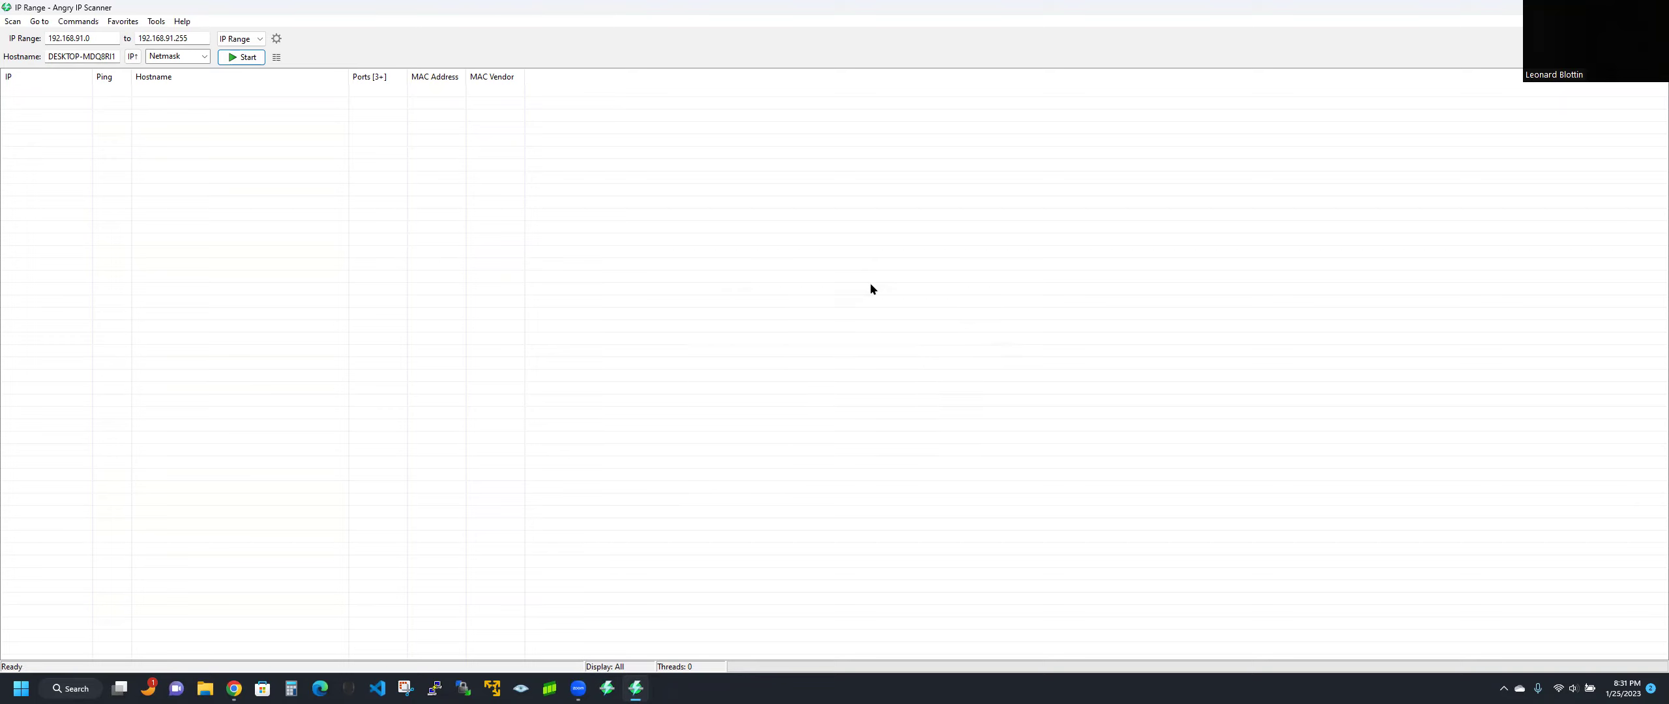
key("super+Down")
left_click(313, 60)
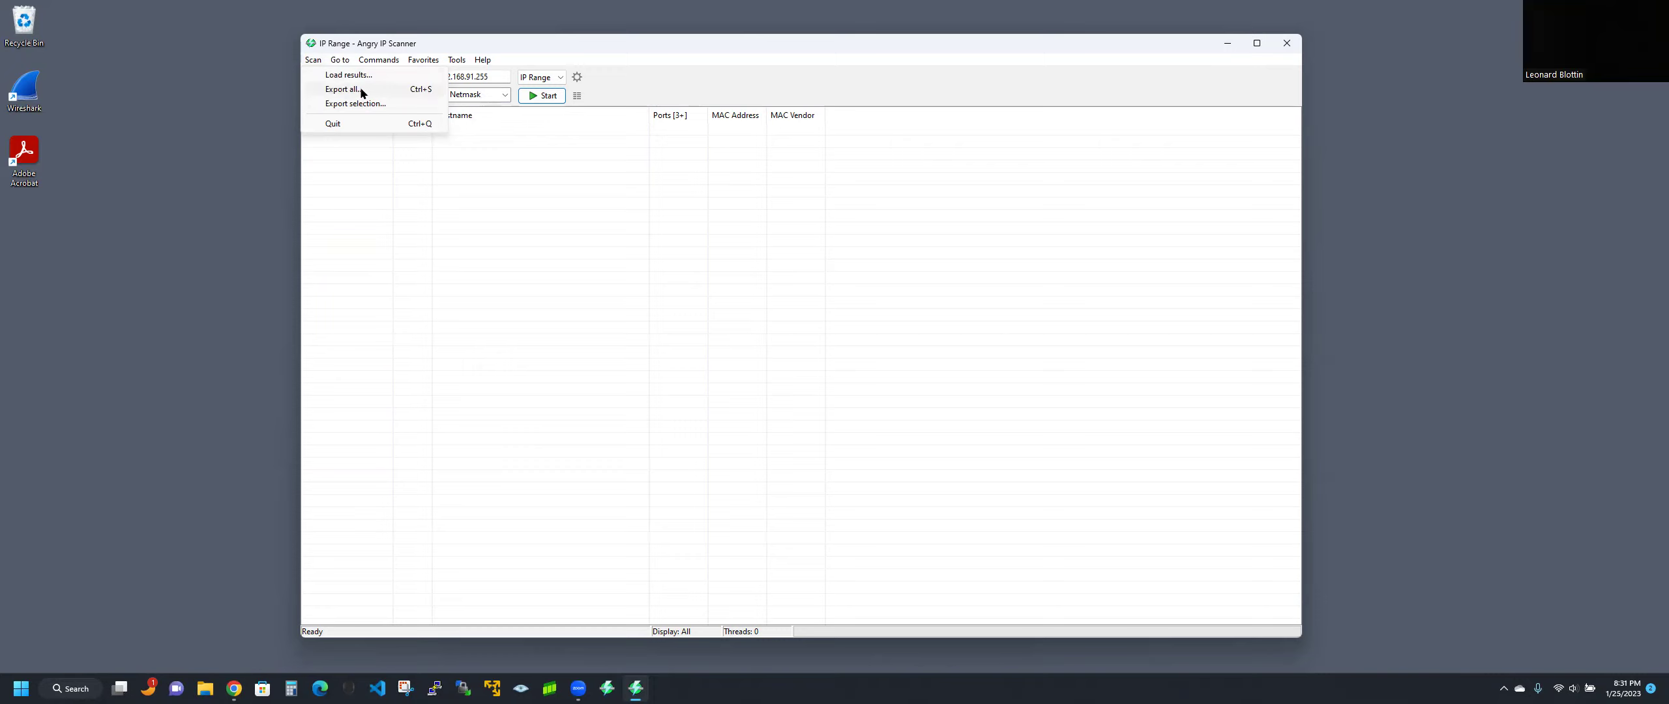
mouse_move(337, 58)
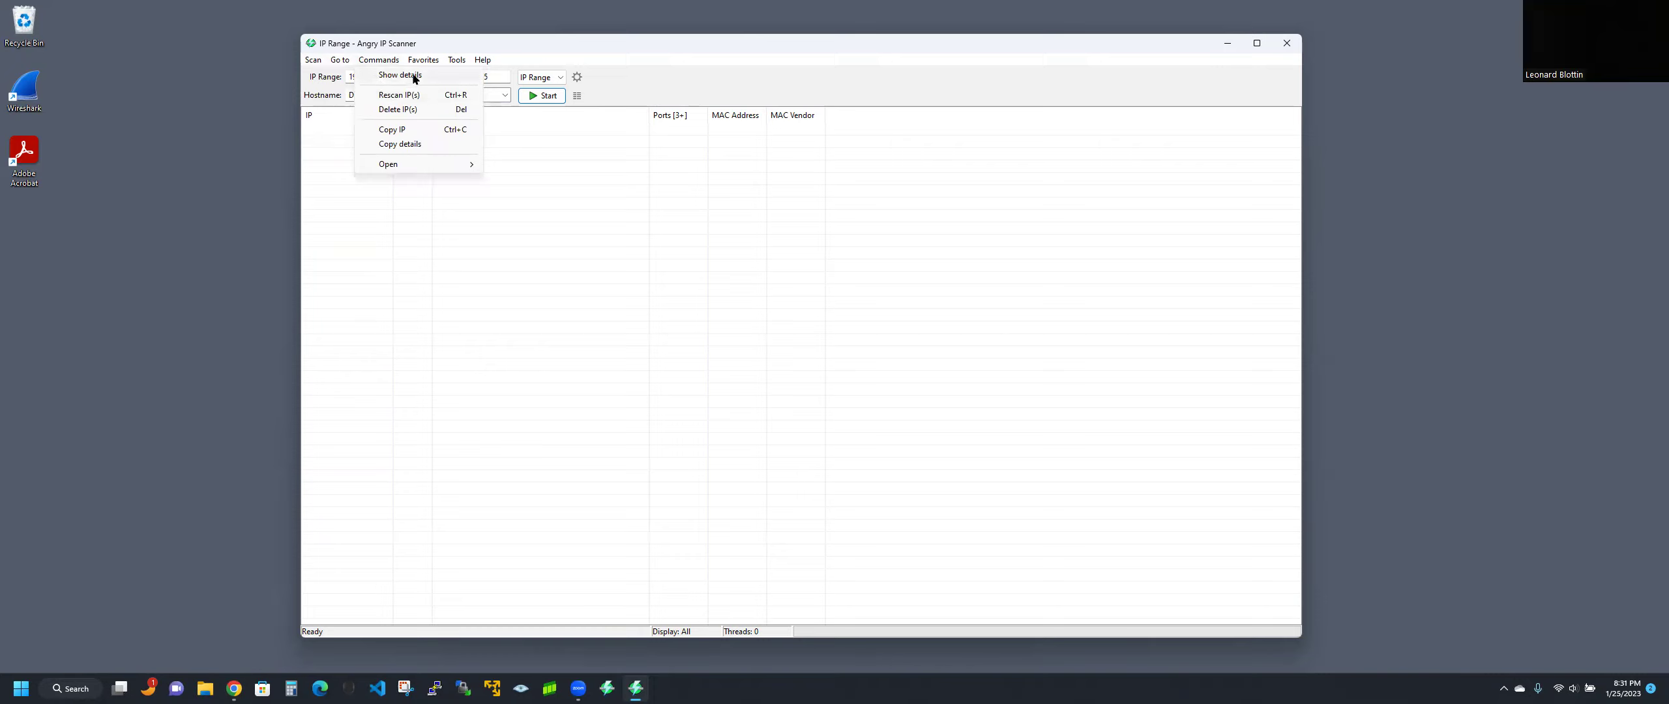
mouse_move(420, 67)
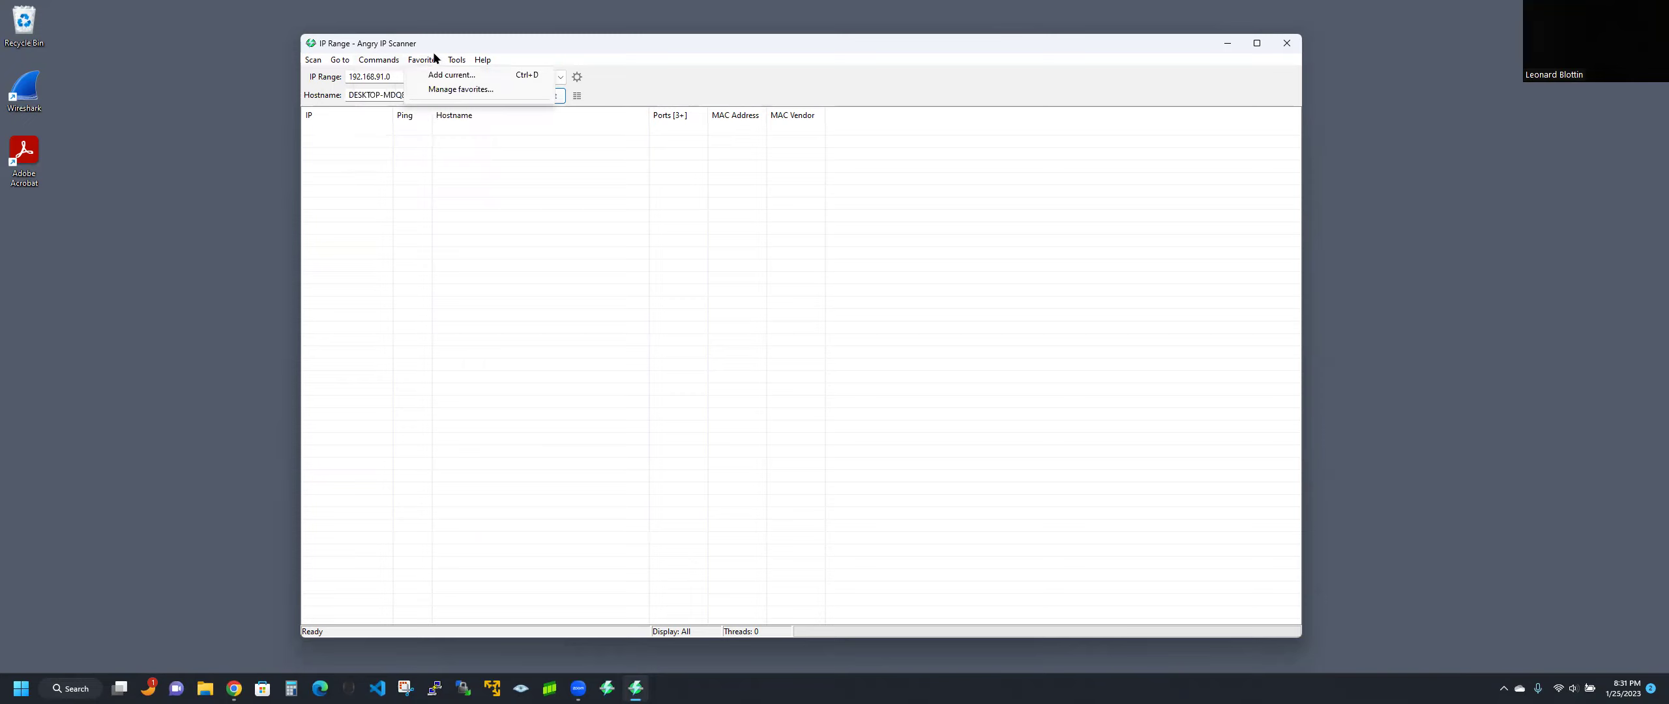
mouse_move(476, 63)
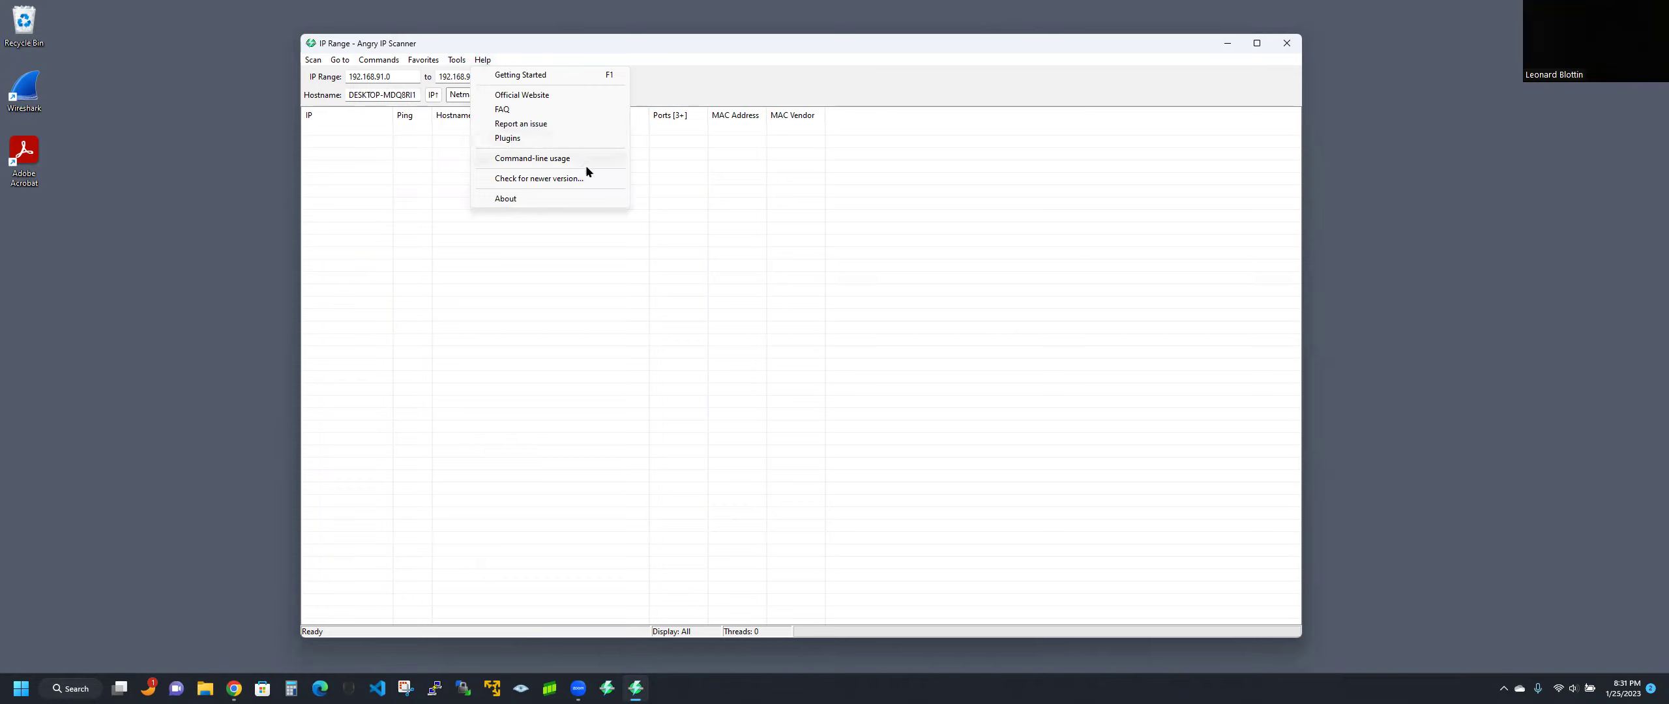
left_click(553, 67)
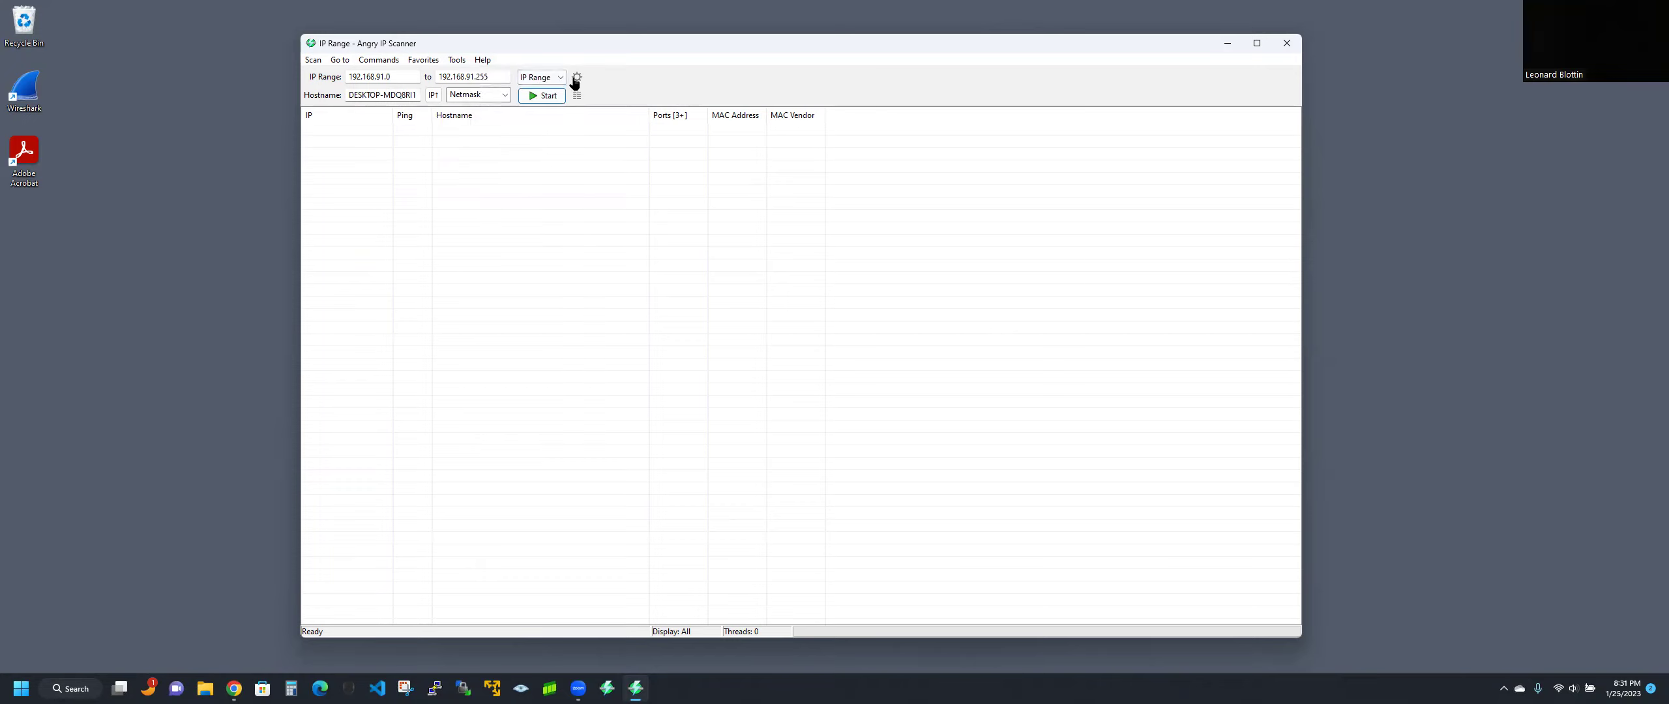
Add port 22 to the list of scanned ports in the preferences.
left_click(577, 78)
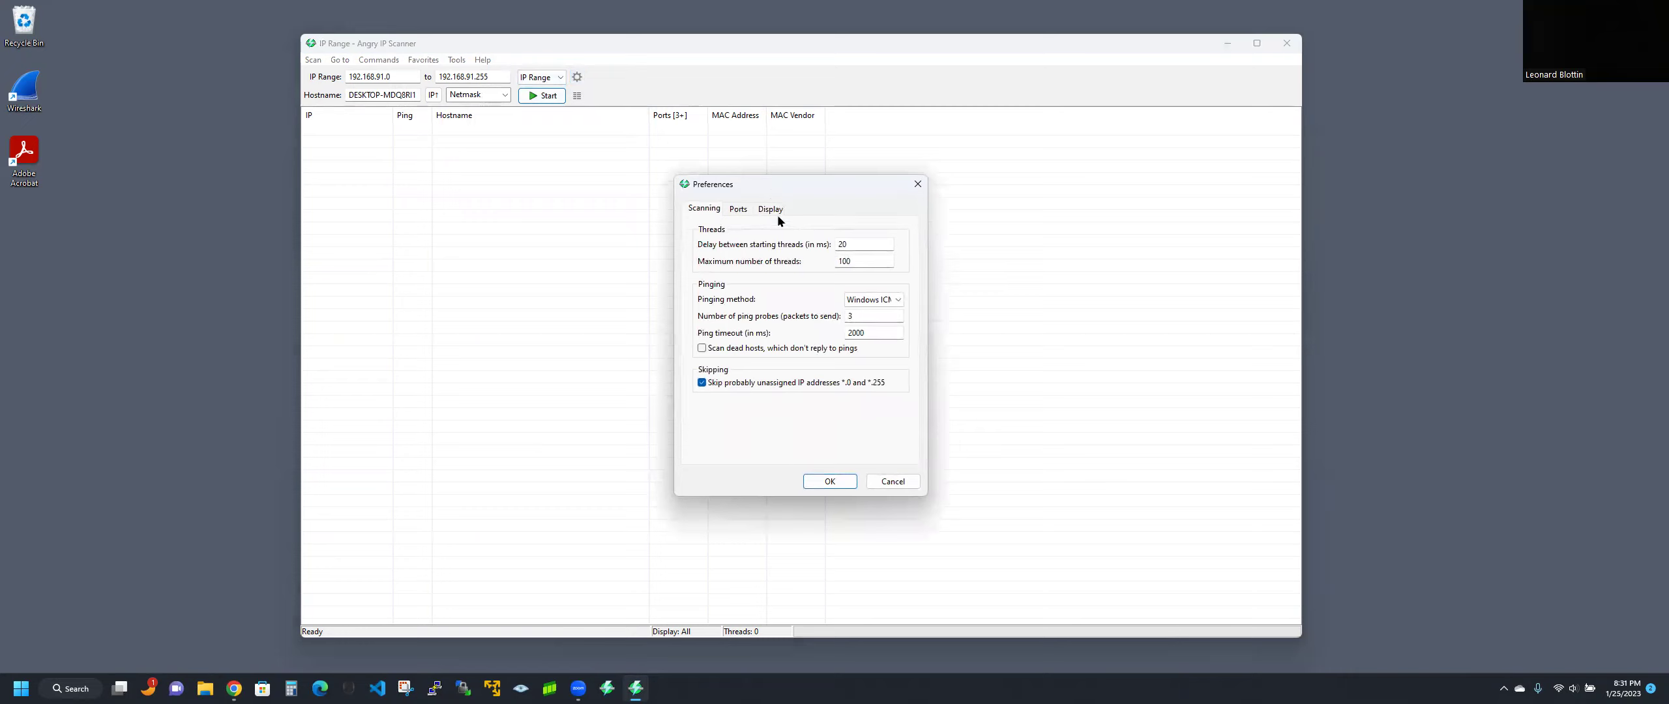
left_click(737, 210)
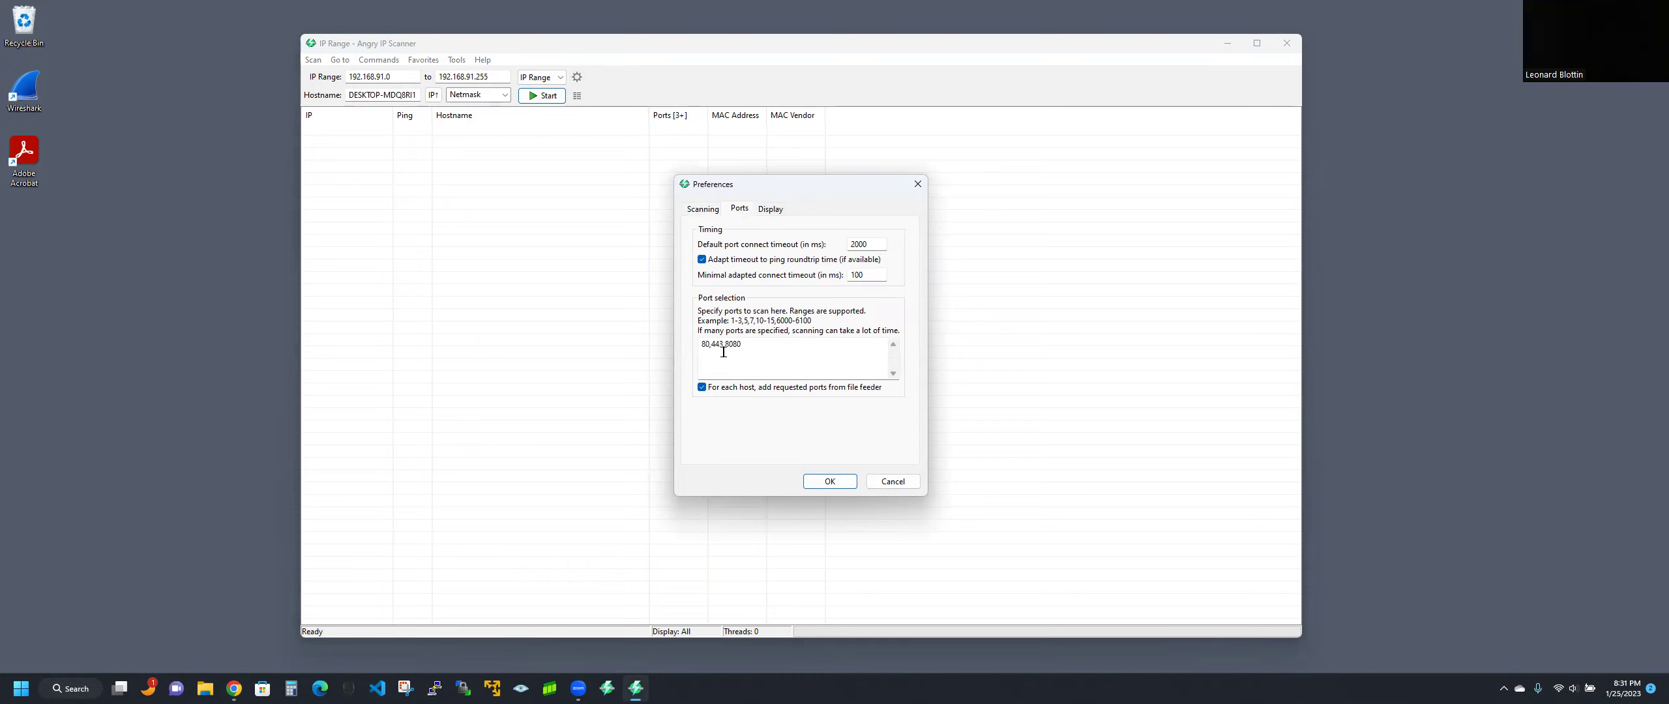
left_click(780, 364)
key("shift+Left")
key("shift+Left")
key("Left")
key("BackSpace")
left_click(783, 209)
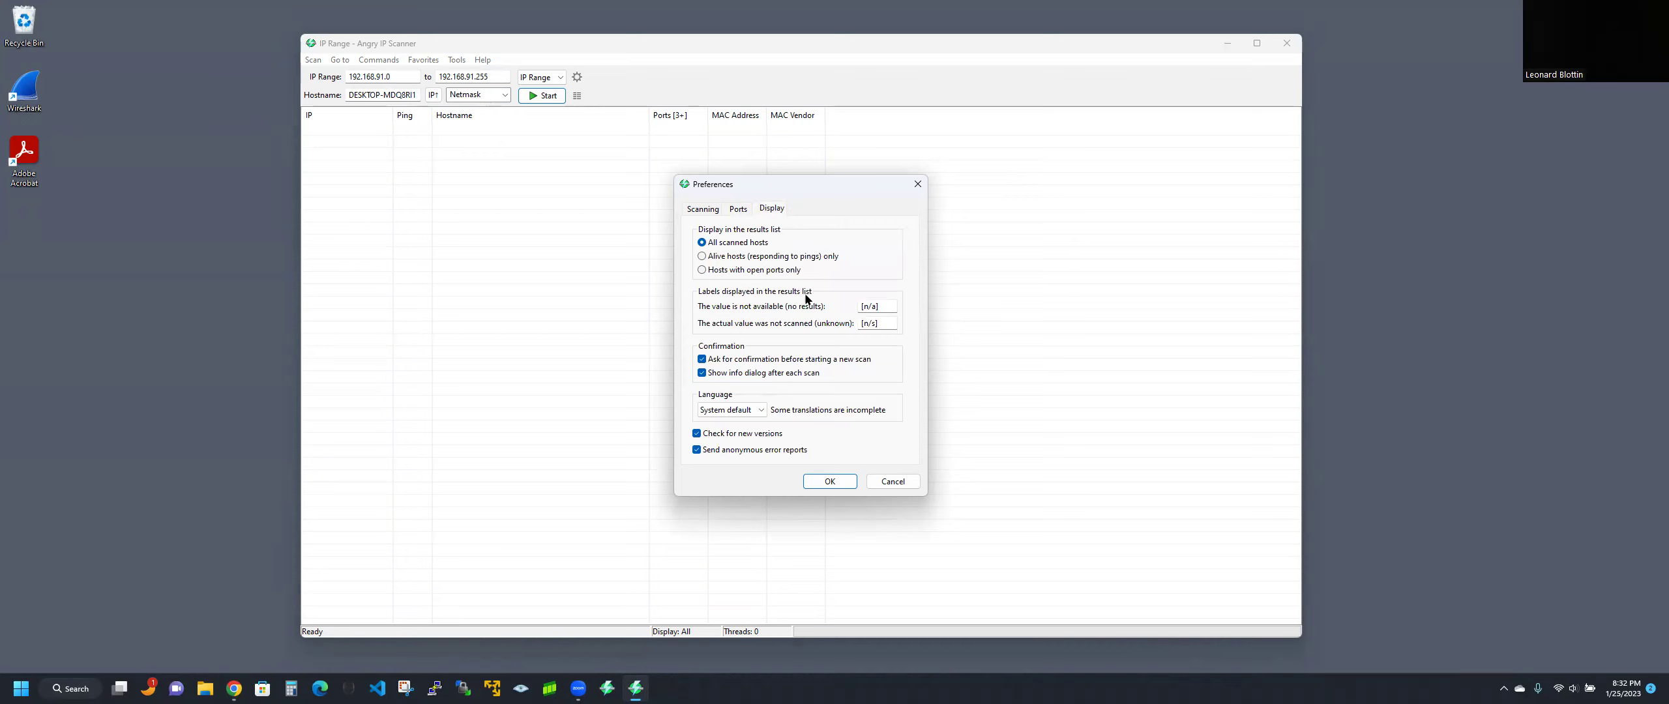
left_click(828, 482)
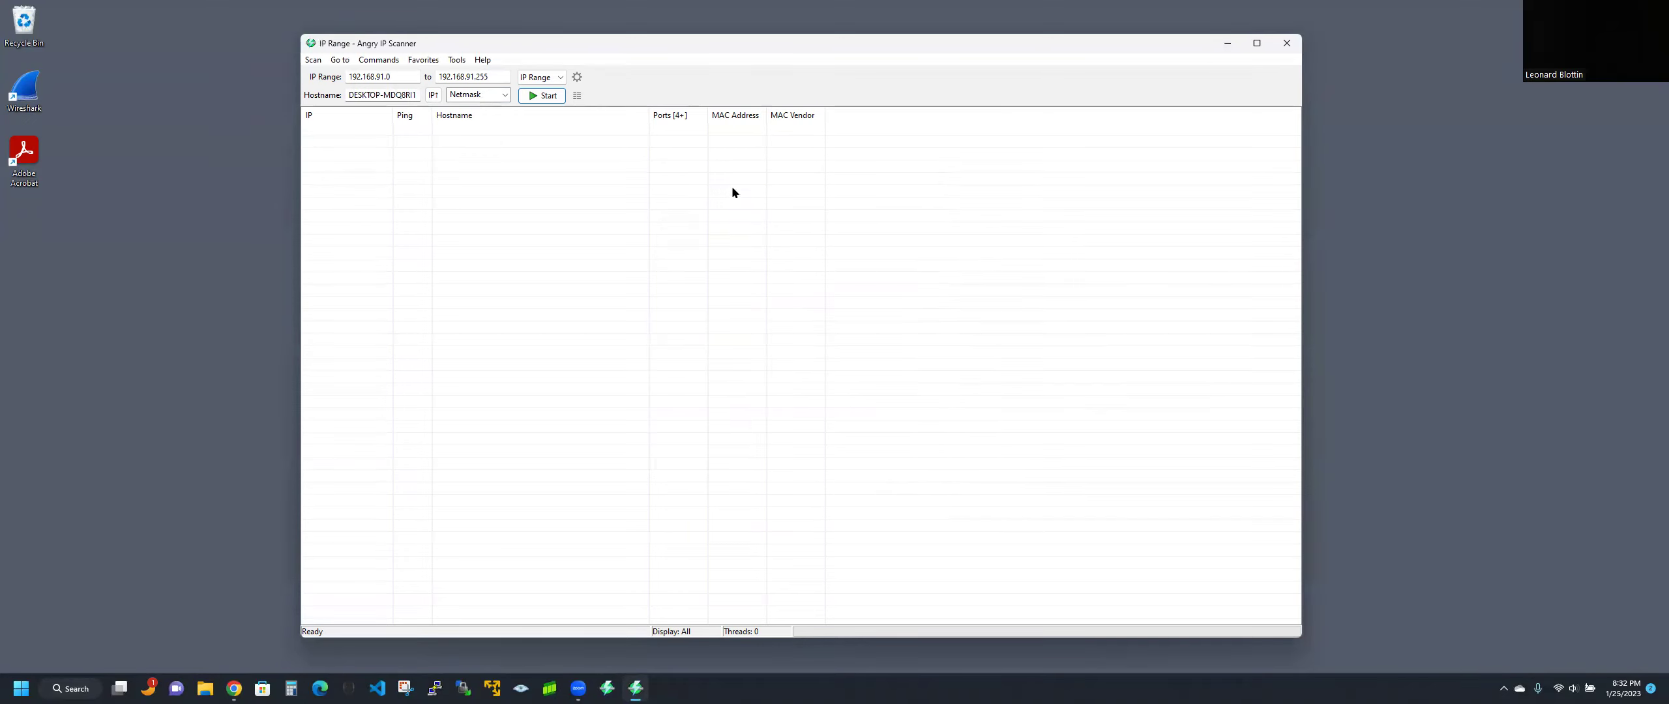
Replace the MAC Address fetcher with Packet Loss in the selected fetchers for the scan columns.
left_click(576, 95)
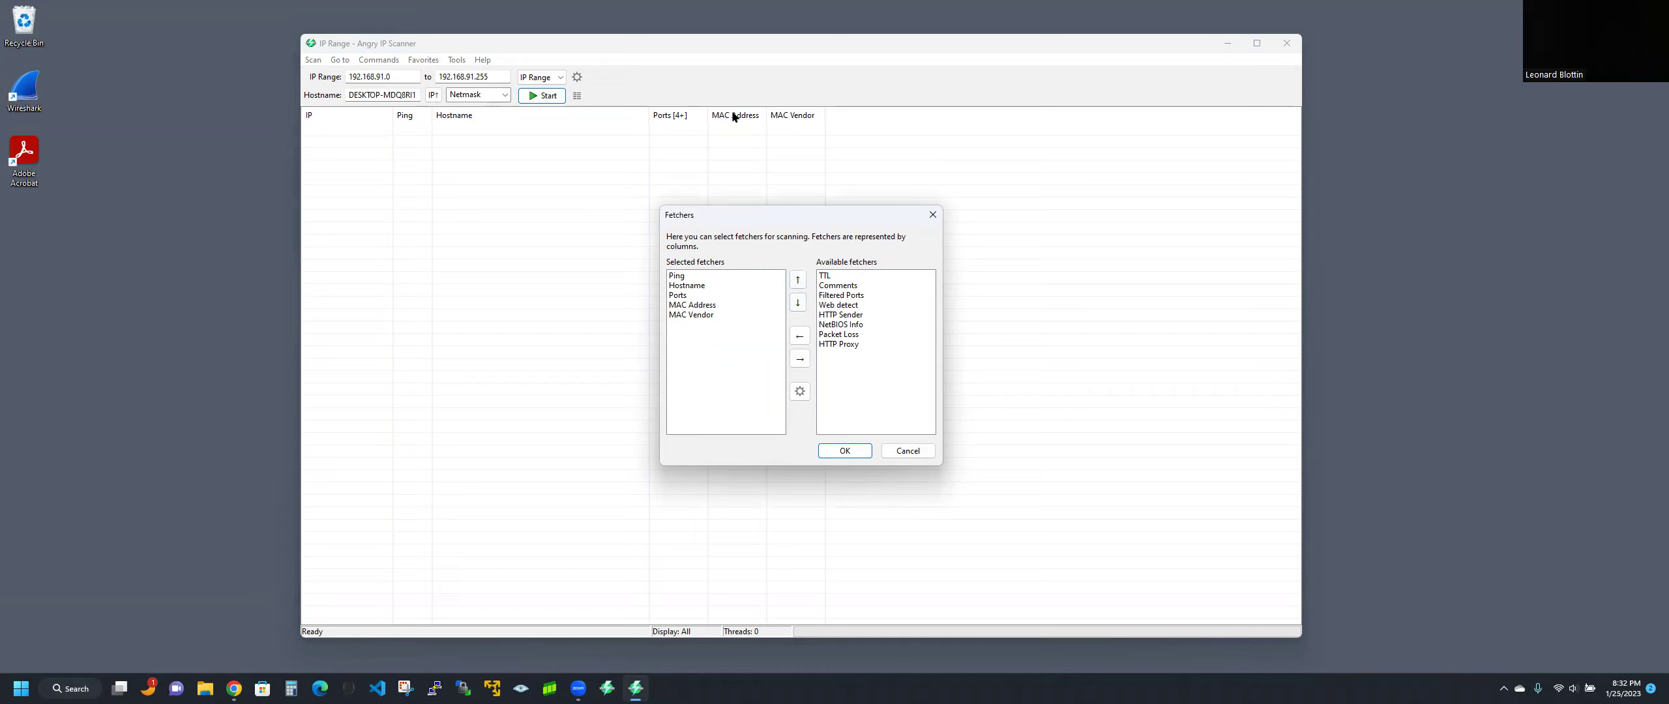
left_click(736, 303)
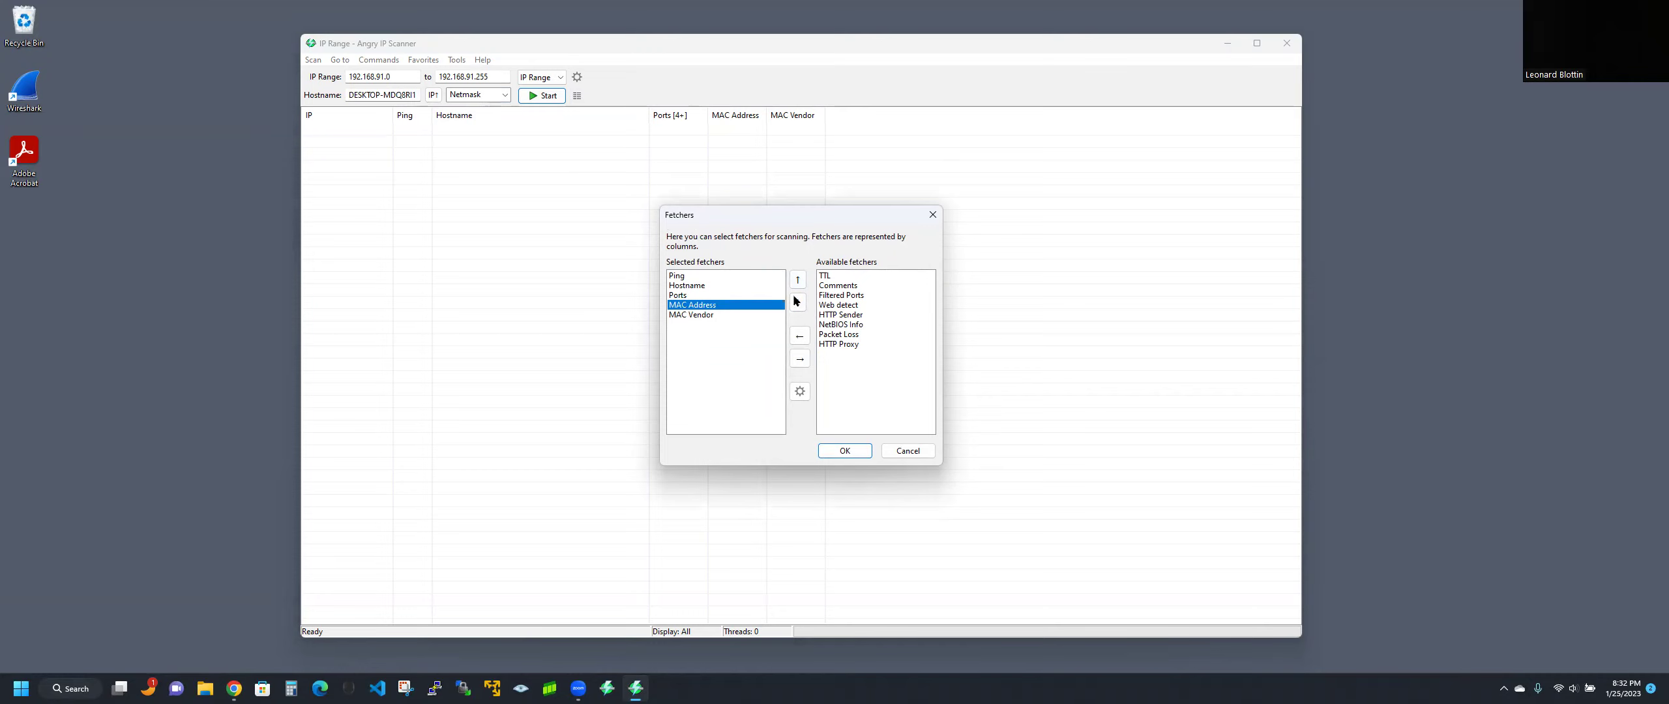
left_click(853, 275)
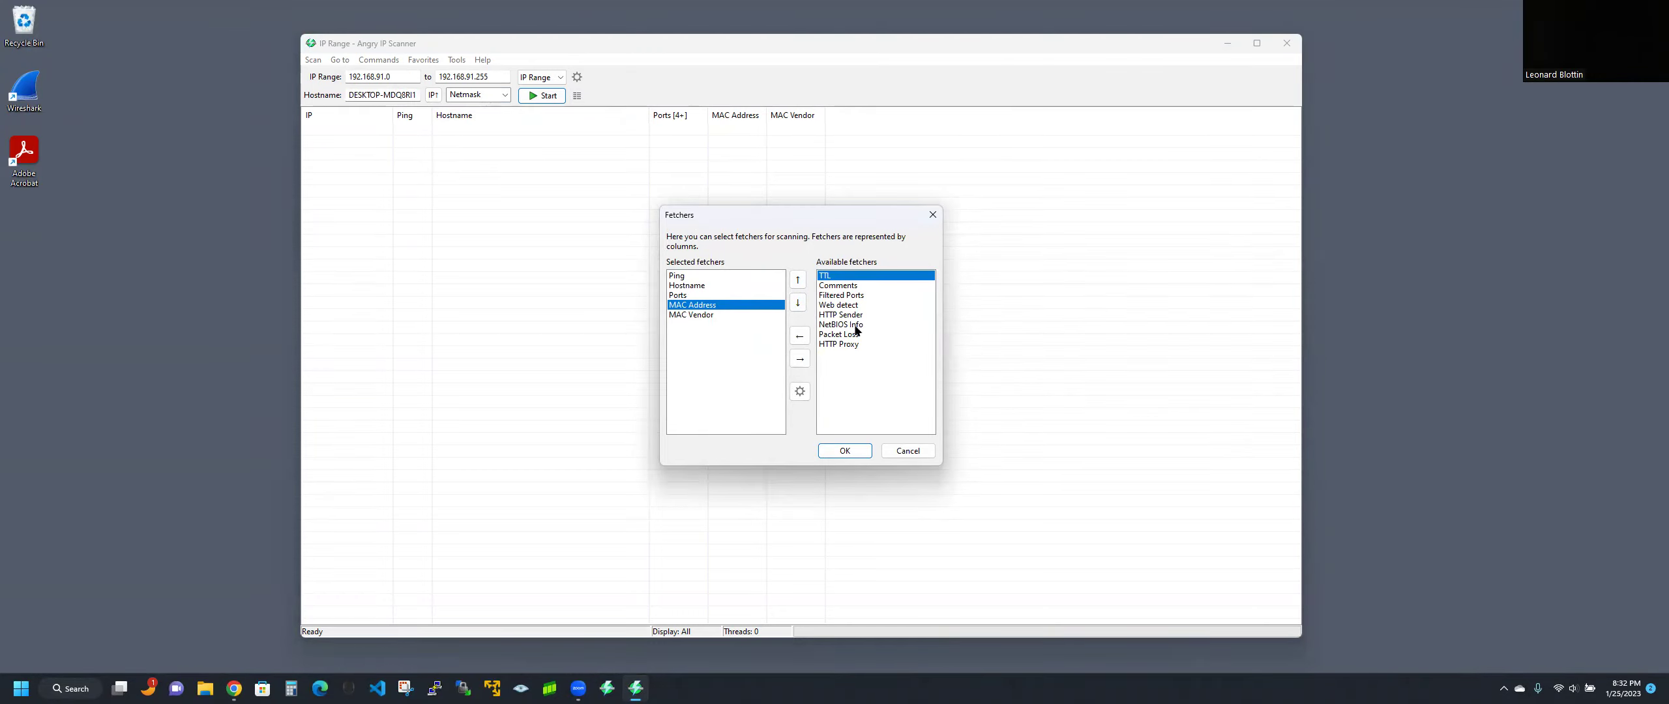
left_click(855, 325)
left_click(857, 336)
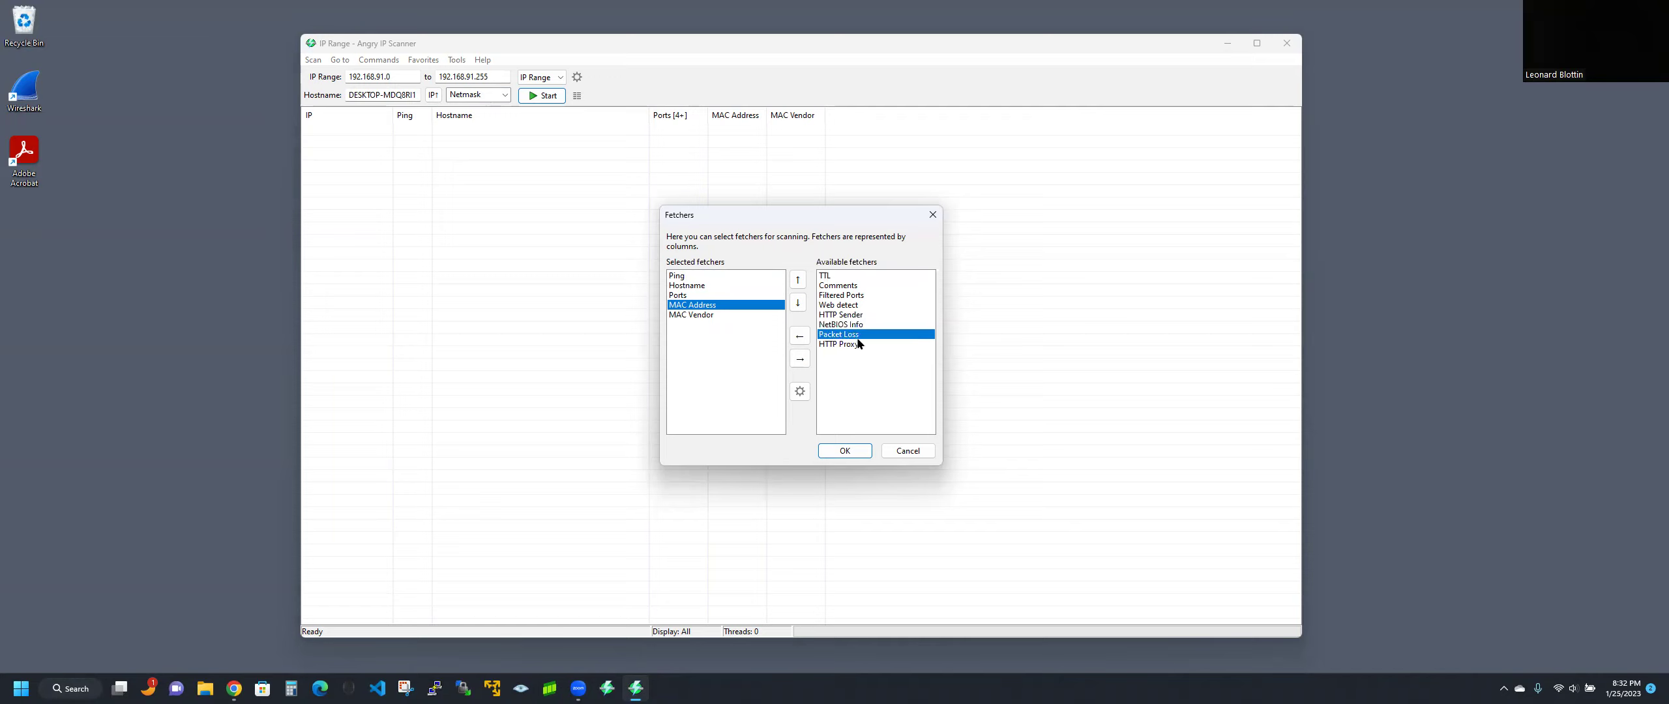
left_click(714, 315)
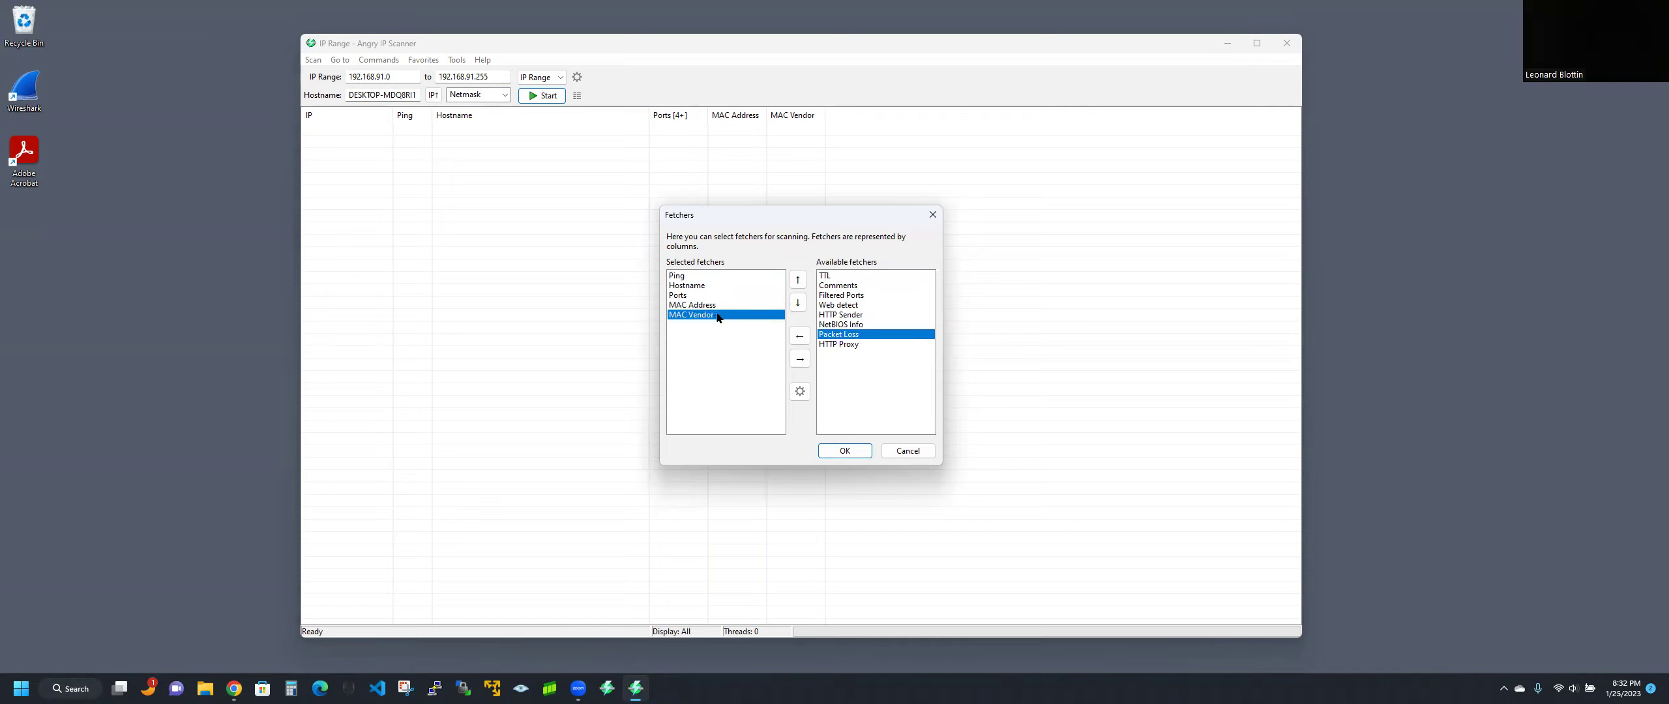
left_click(712, 305)
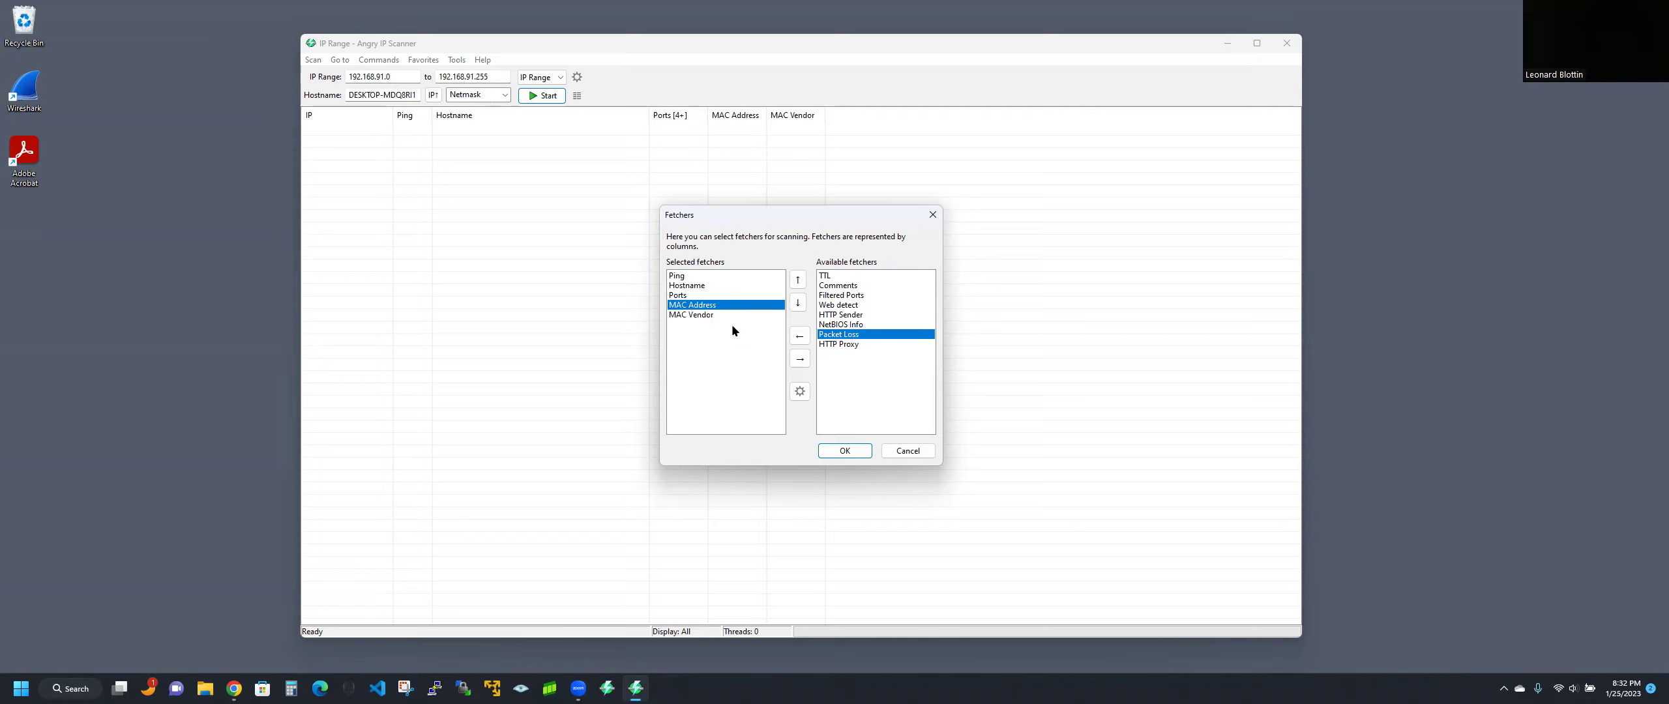
left_click(800, 359)
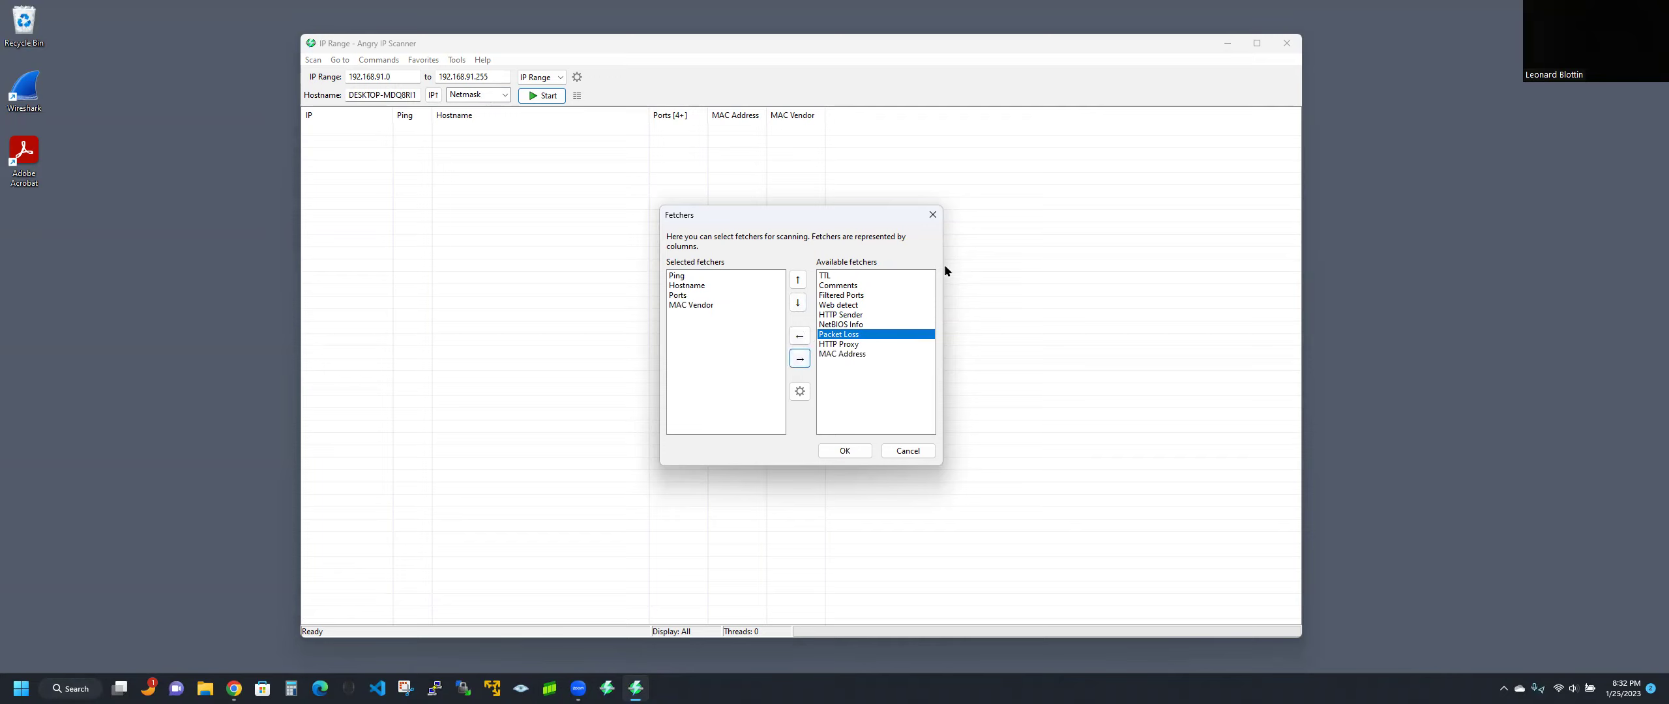
left_click(800, 336)
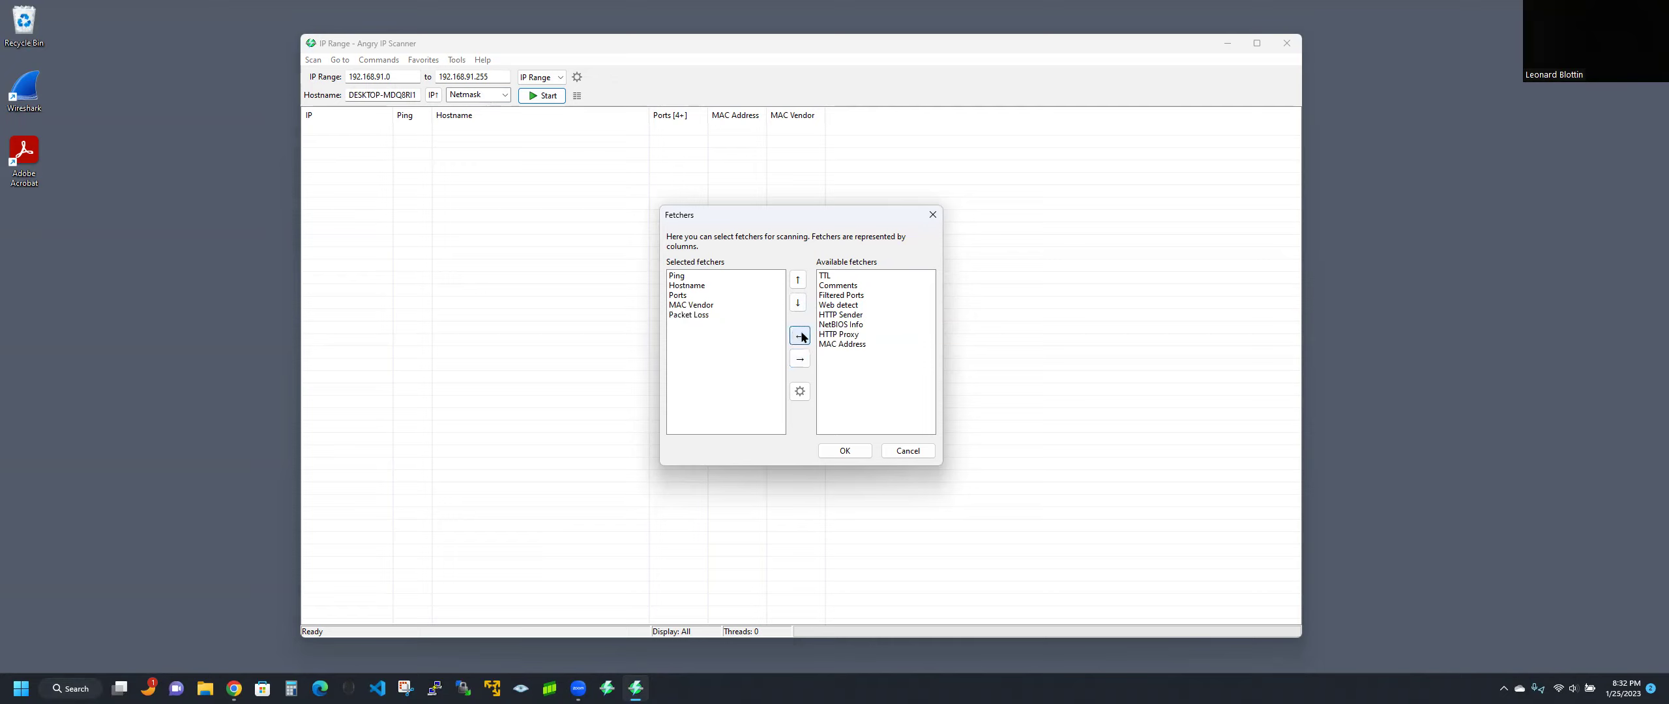
left_click(845, 450)
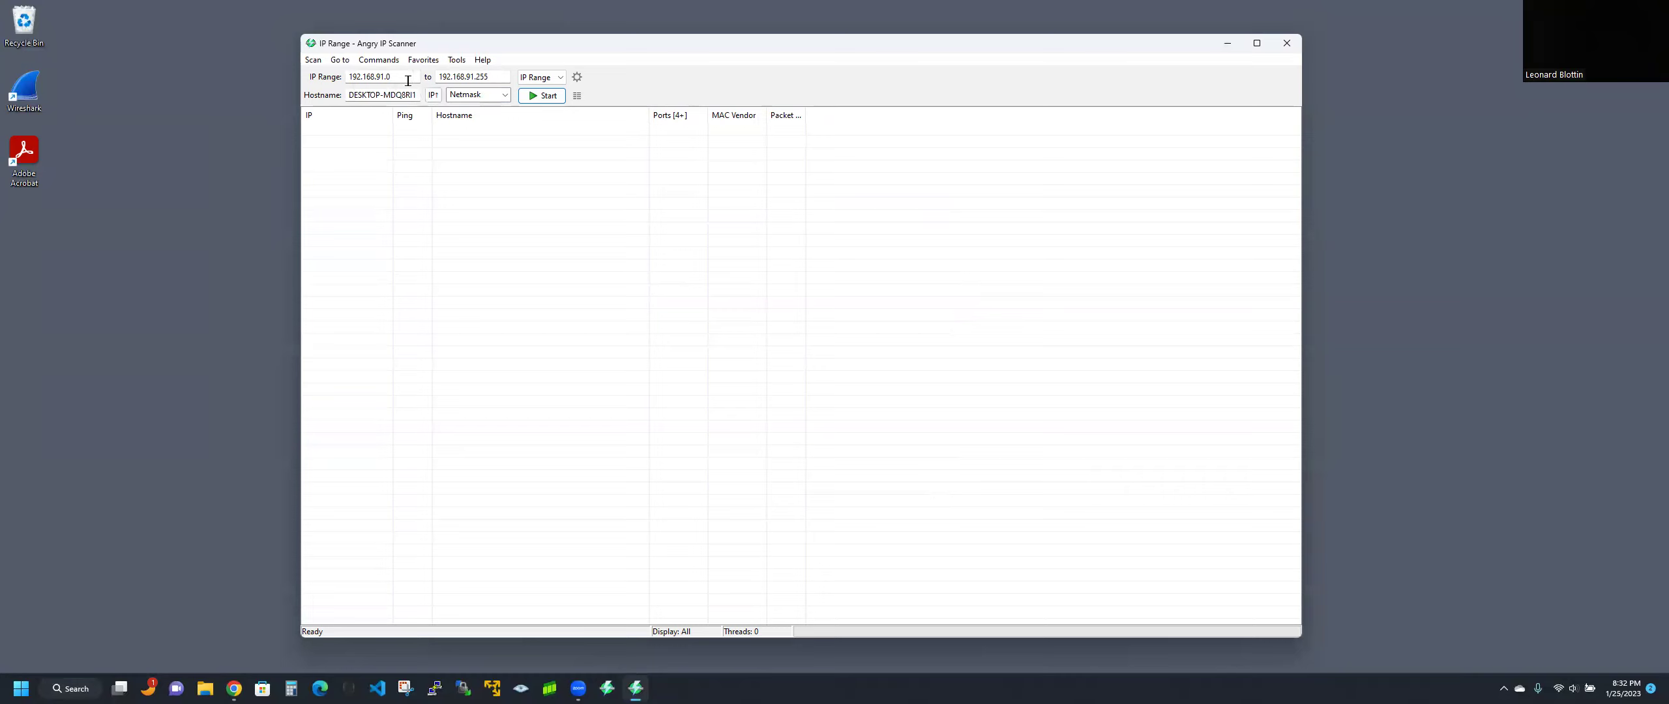
Set the IP range to scan from 192.168.1.0 to 192.168.1.64.
left_click_drag(408, 76, 375, 95)
type("1.0")
left_click_drag(481, 86, 473, 92)
type("64")
Fill the scan range from the Killer Wireless-AC 1550 adapter's address, 192.168.1.110/24, and view the available netmasks without changing the choice.
left_click(376, 96)
left_click_drag(375, 96, 442, 94)
left_click(434, 94)
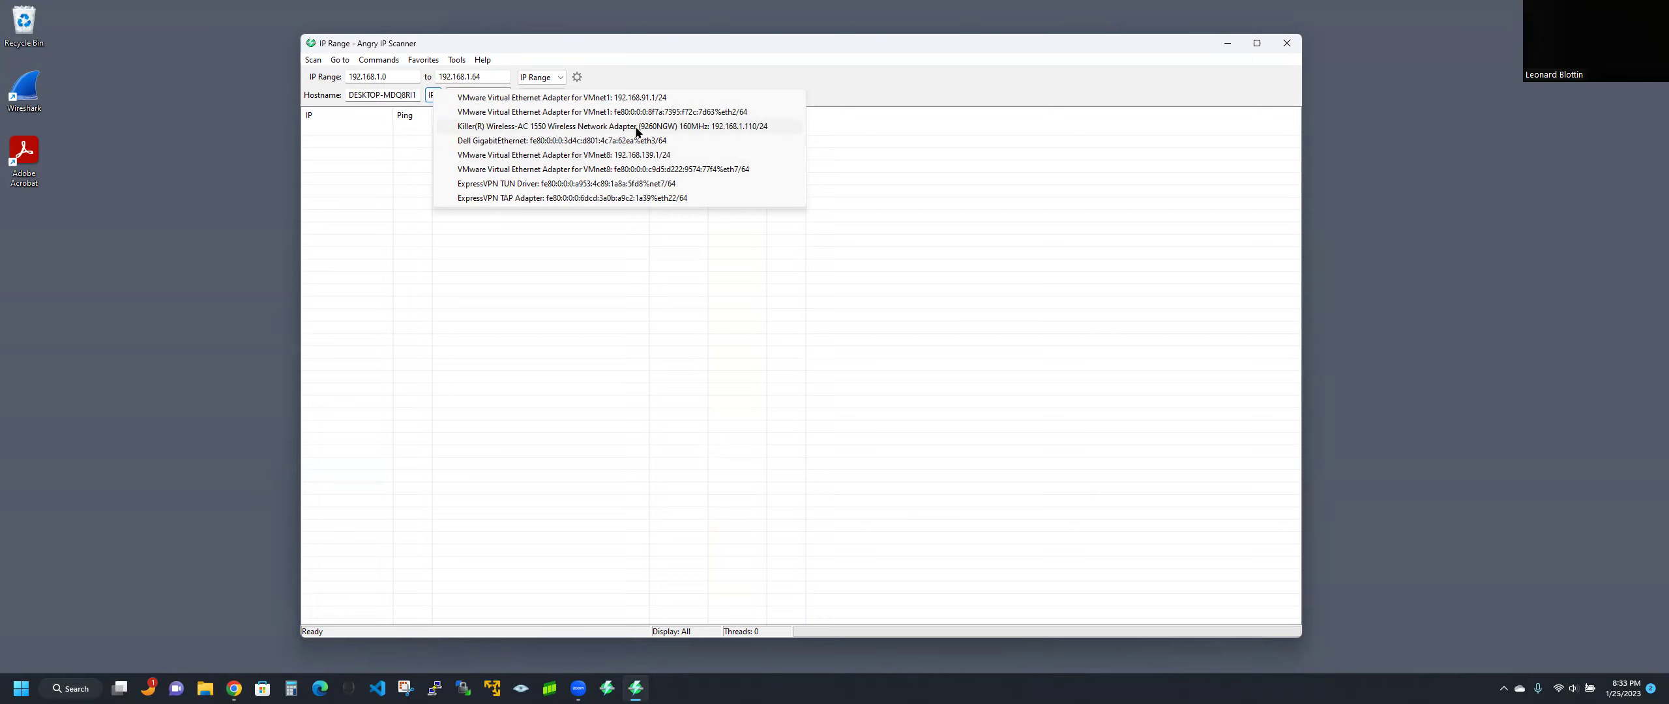
left_click(649, 73)
left_click(434, 96)
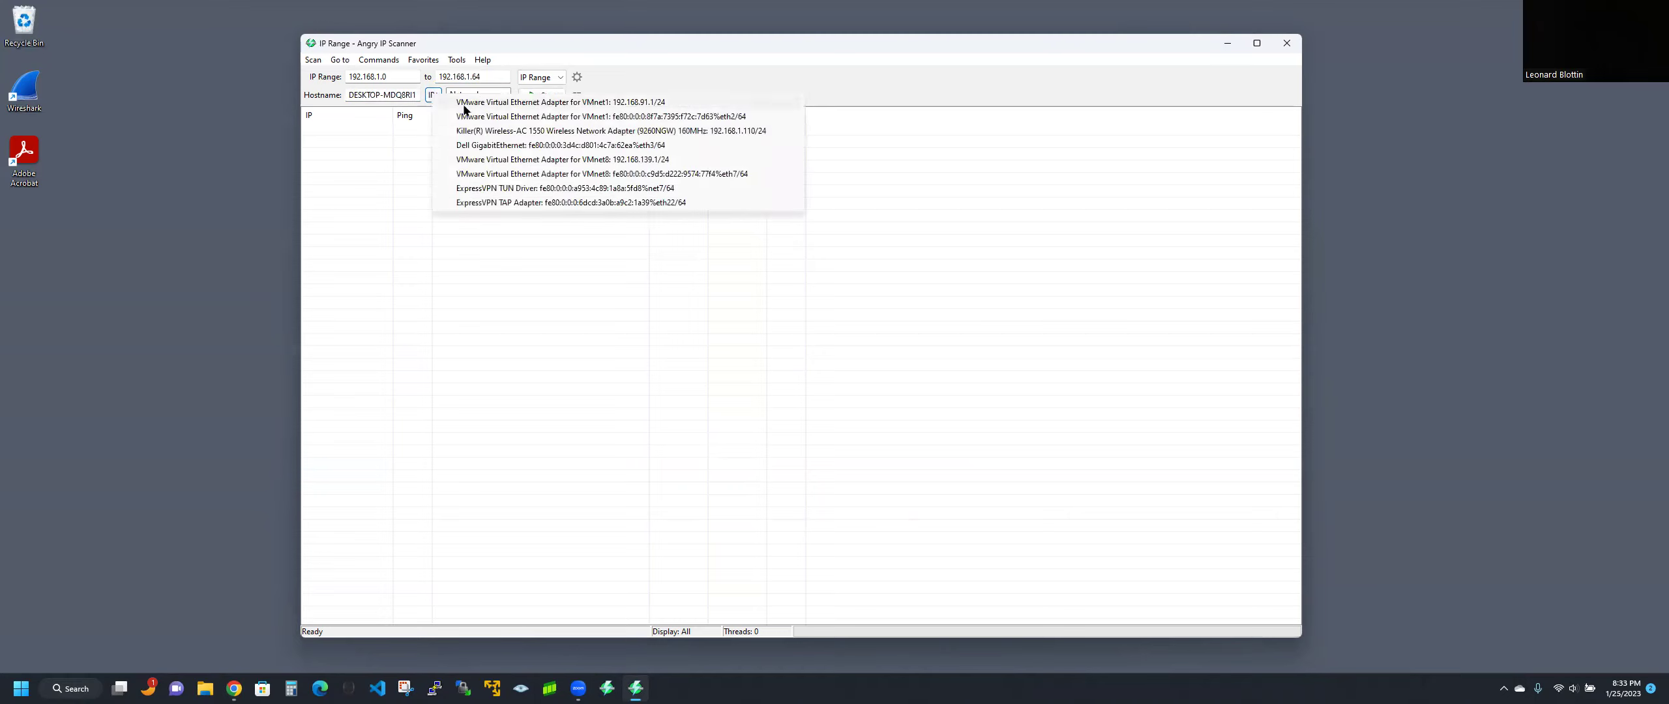
left_click(484, 130)
left_click(505, 95)
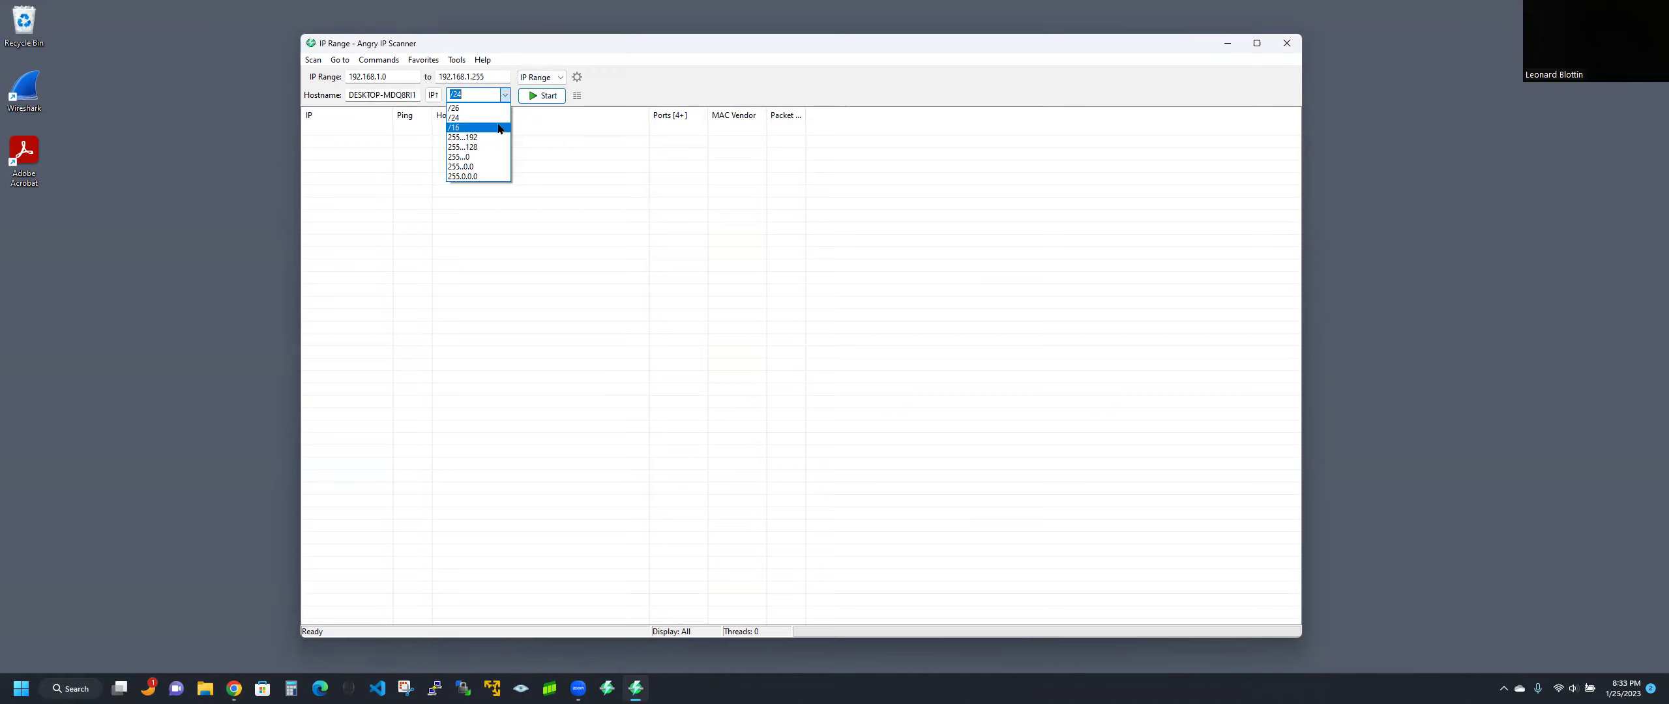
left_click(484, 73)
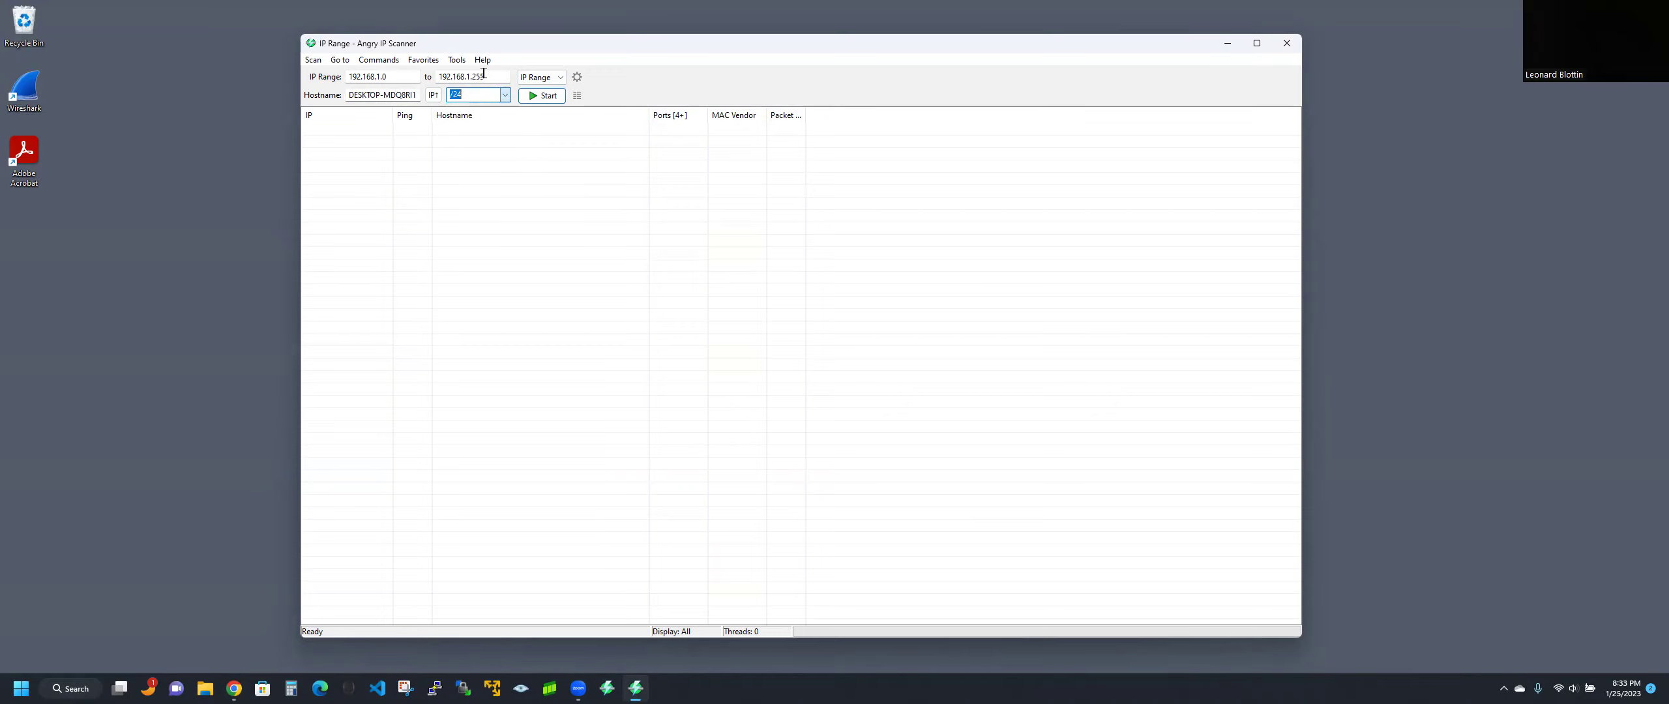
Set the range's end address to 192.168.1.64 and run the scan to completion, dismissing the scan statistics.
double_click(481, 76)
type("64")
left_click(548, 97)
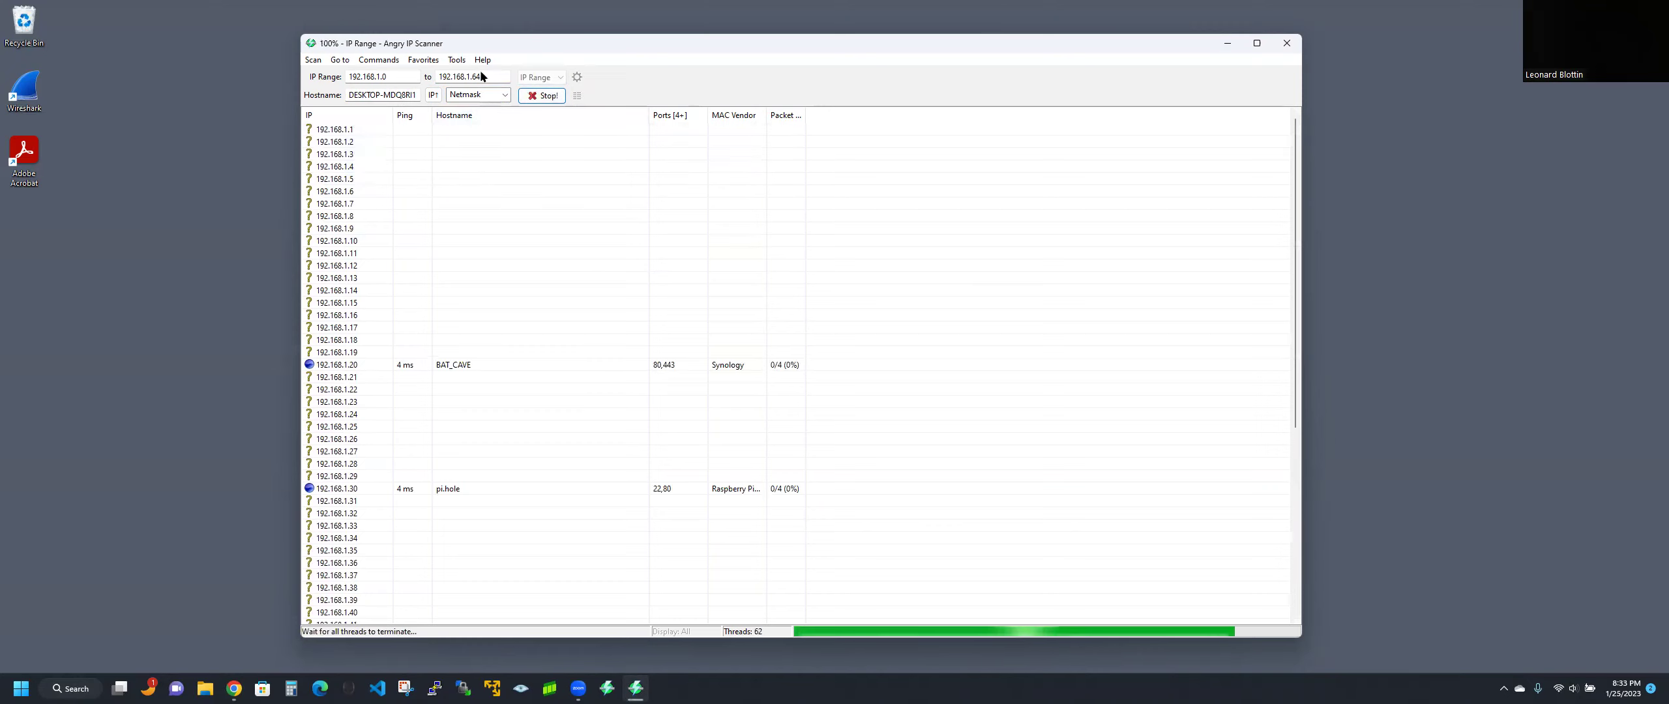
scroll(520, 232, "down", 5)
scroll(509, 286, "down", 4)
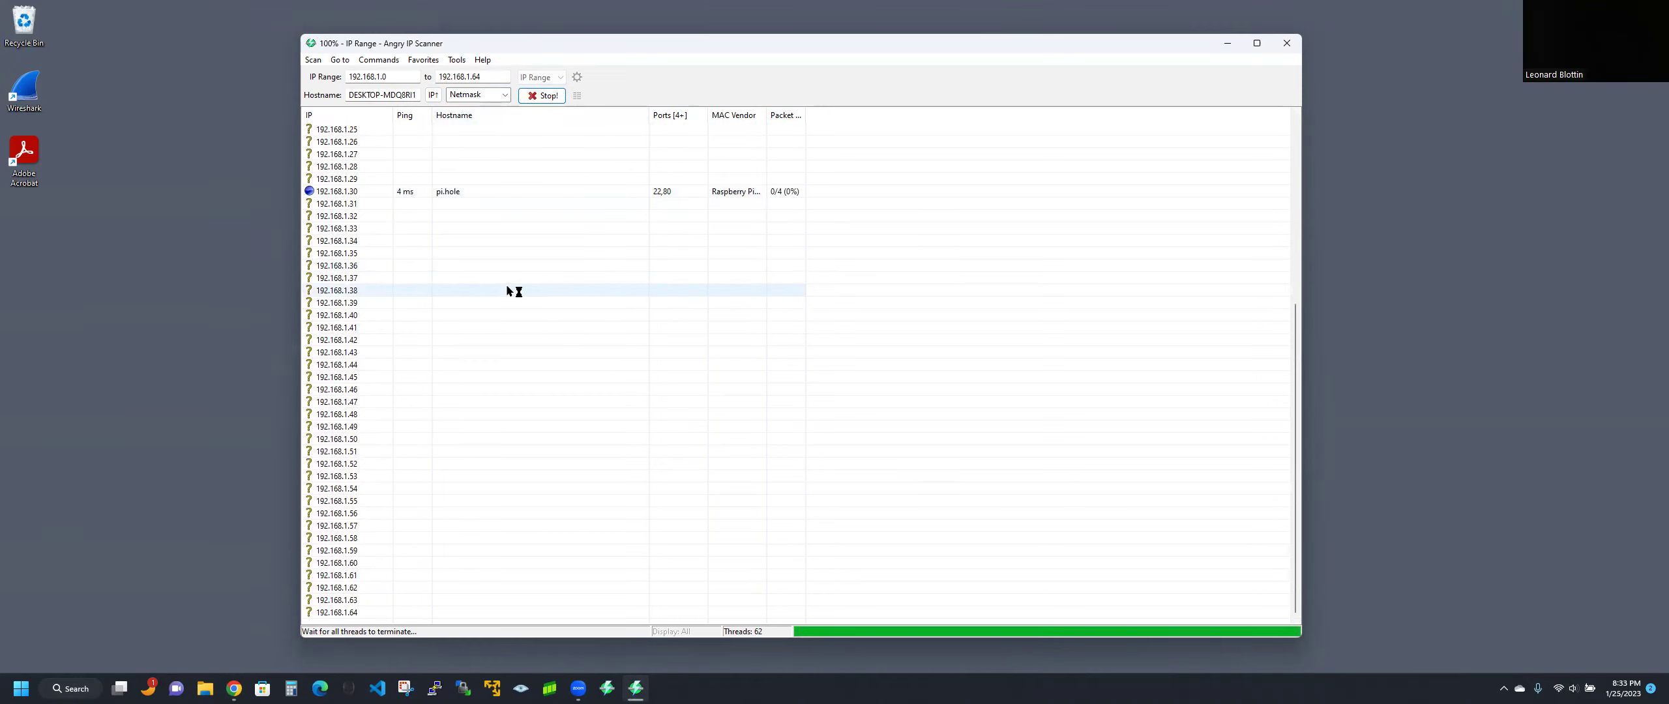
scroll(512, 388, "up", 6)
scroll(511, 389, "up", 2)
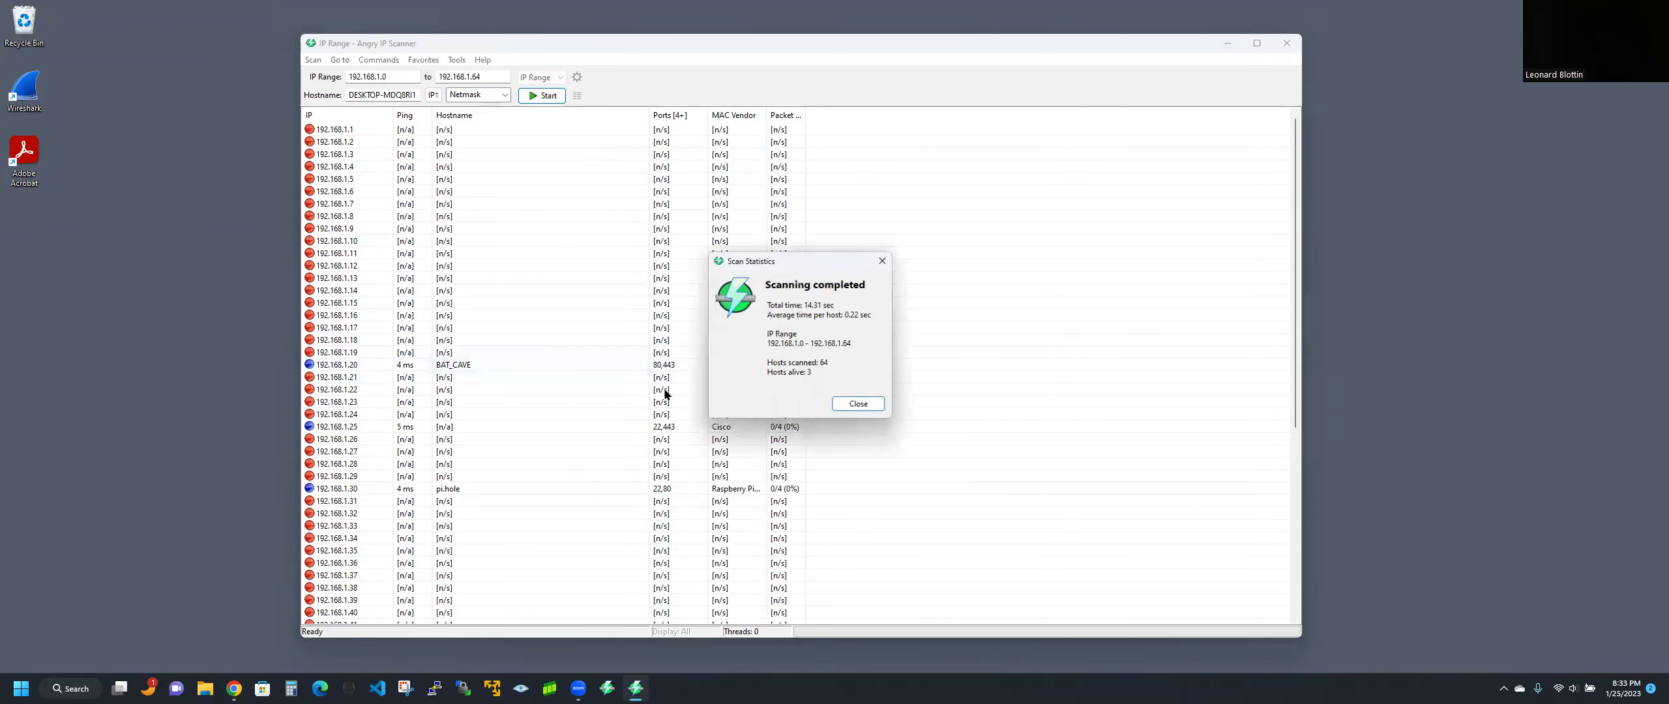
left_click(879, 407)
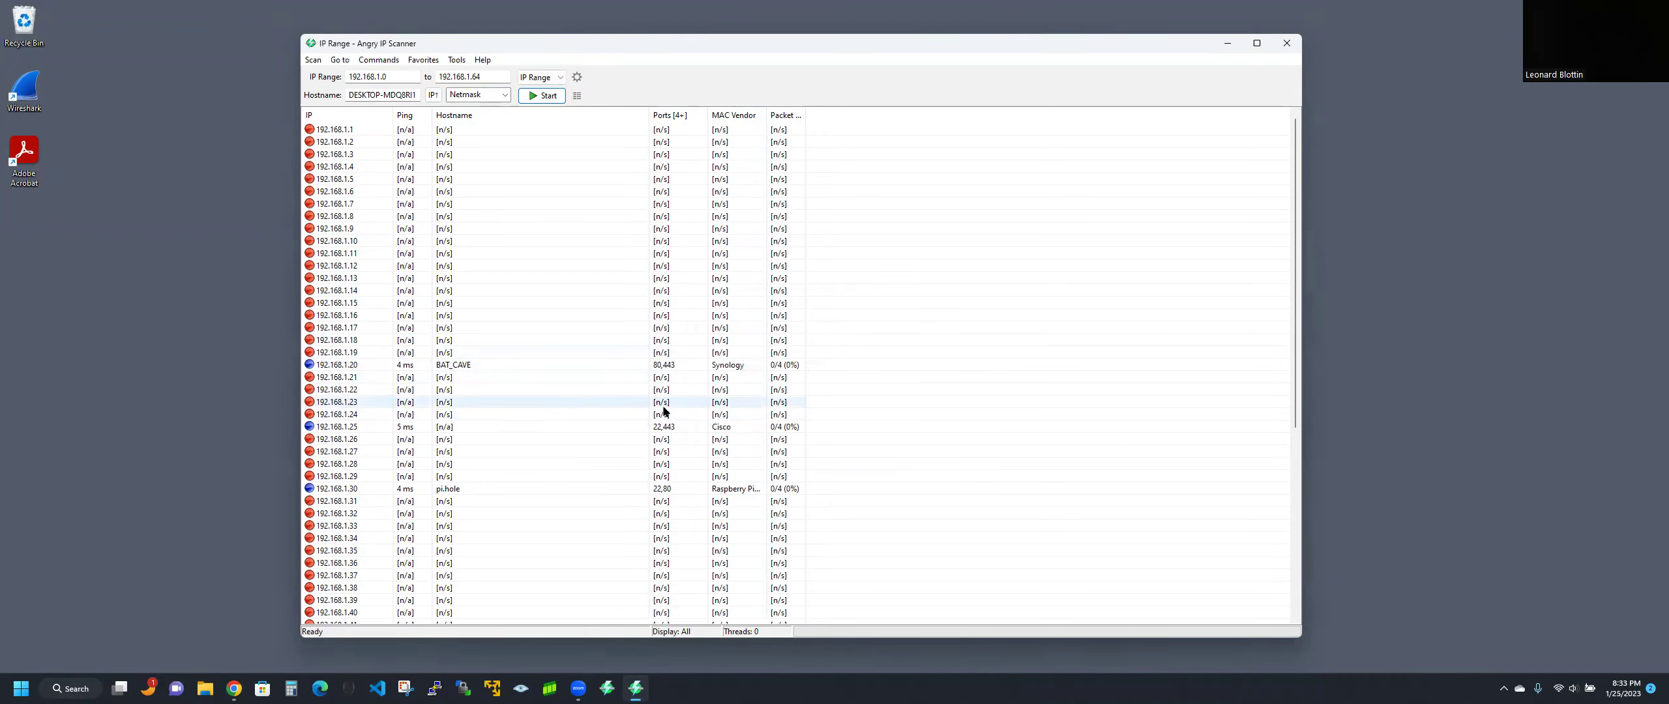
Sort the scan results by ping and look through the reordered host list.
left_click(421, 115)
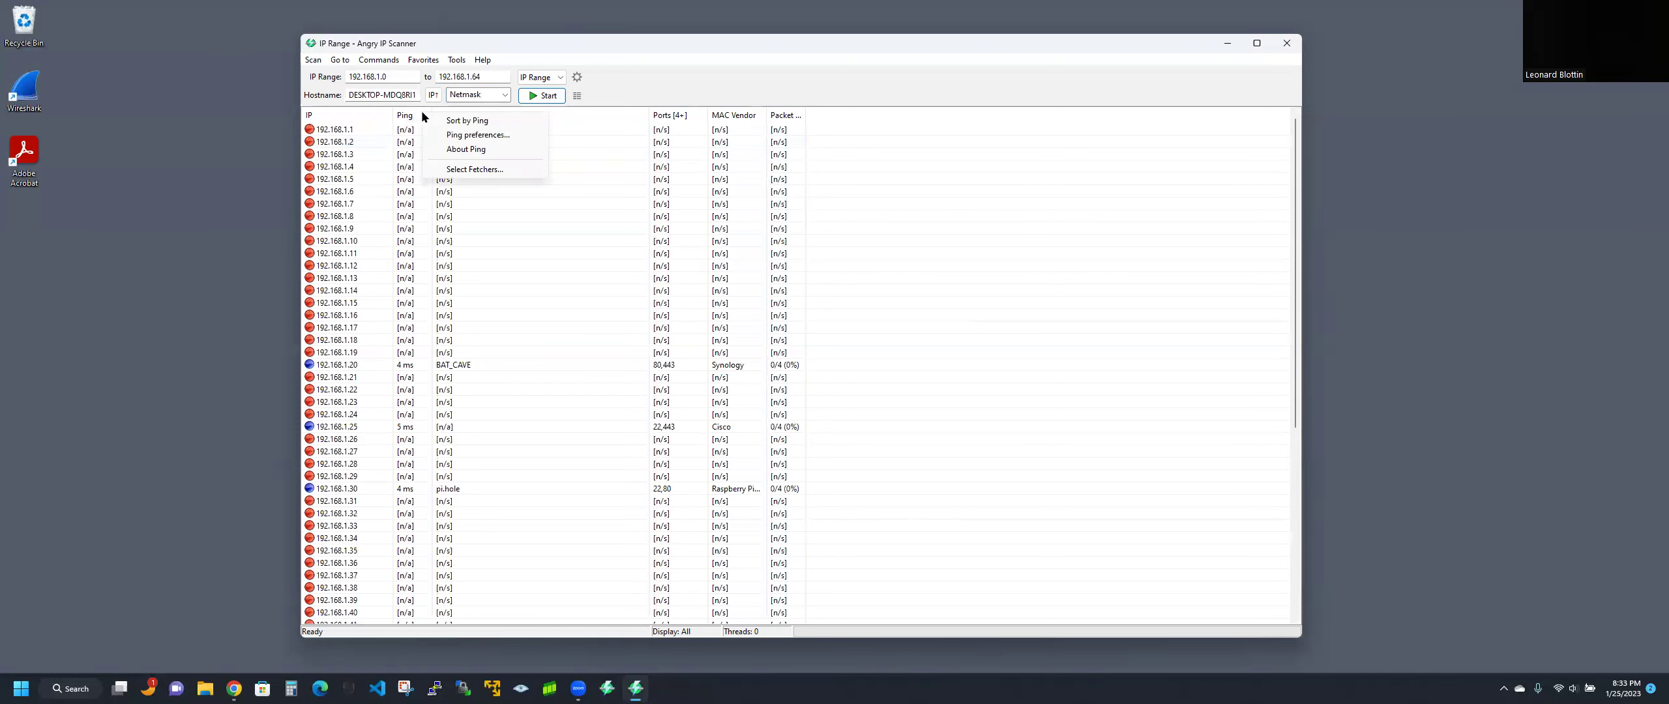
left_click(467, 120)
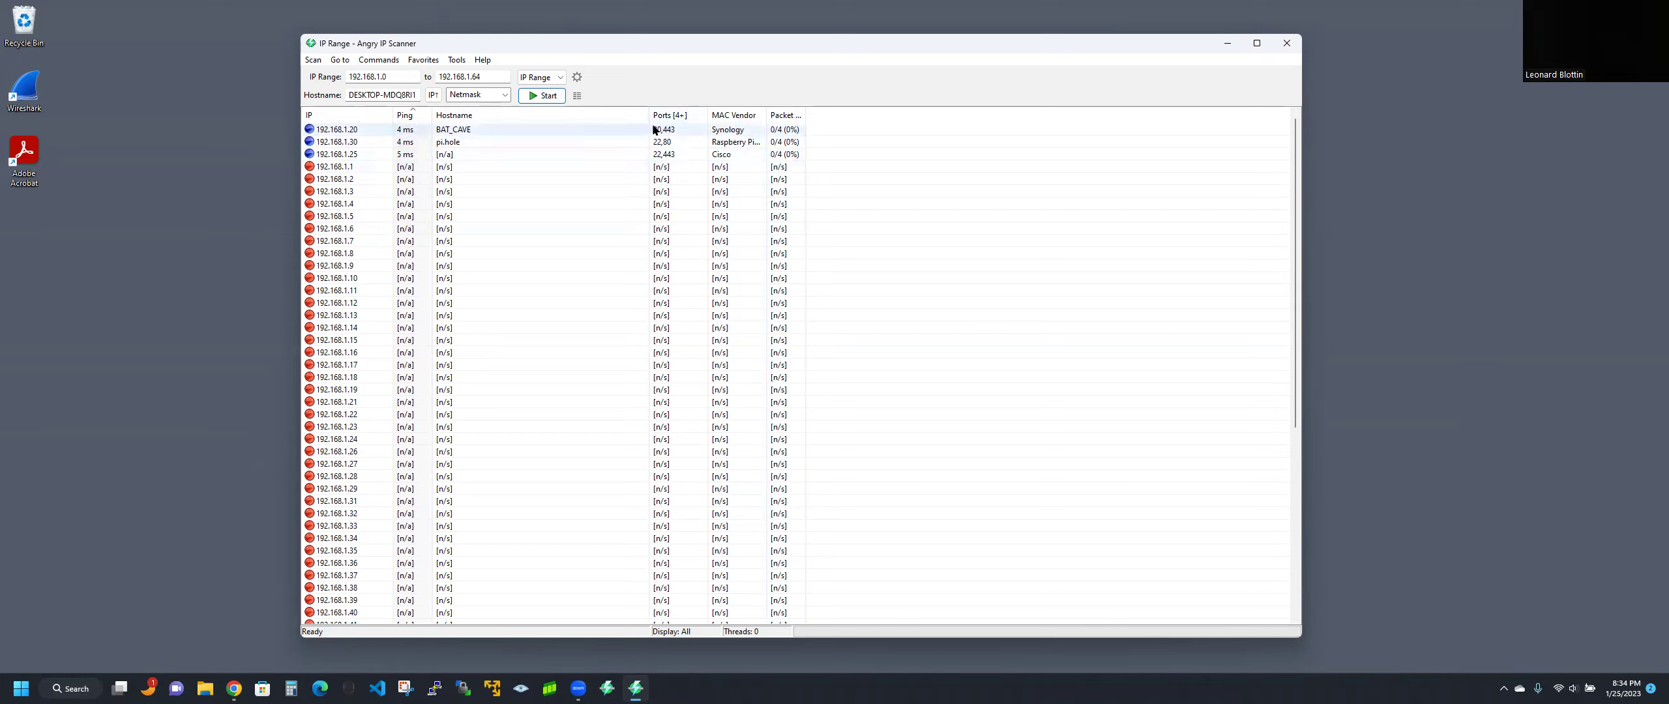
scroll(599, 295, "down", 8)
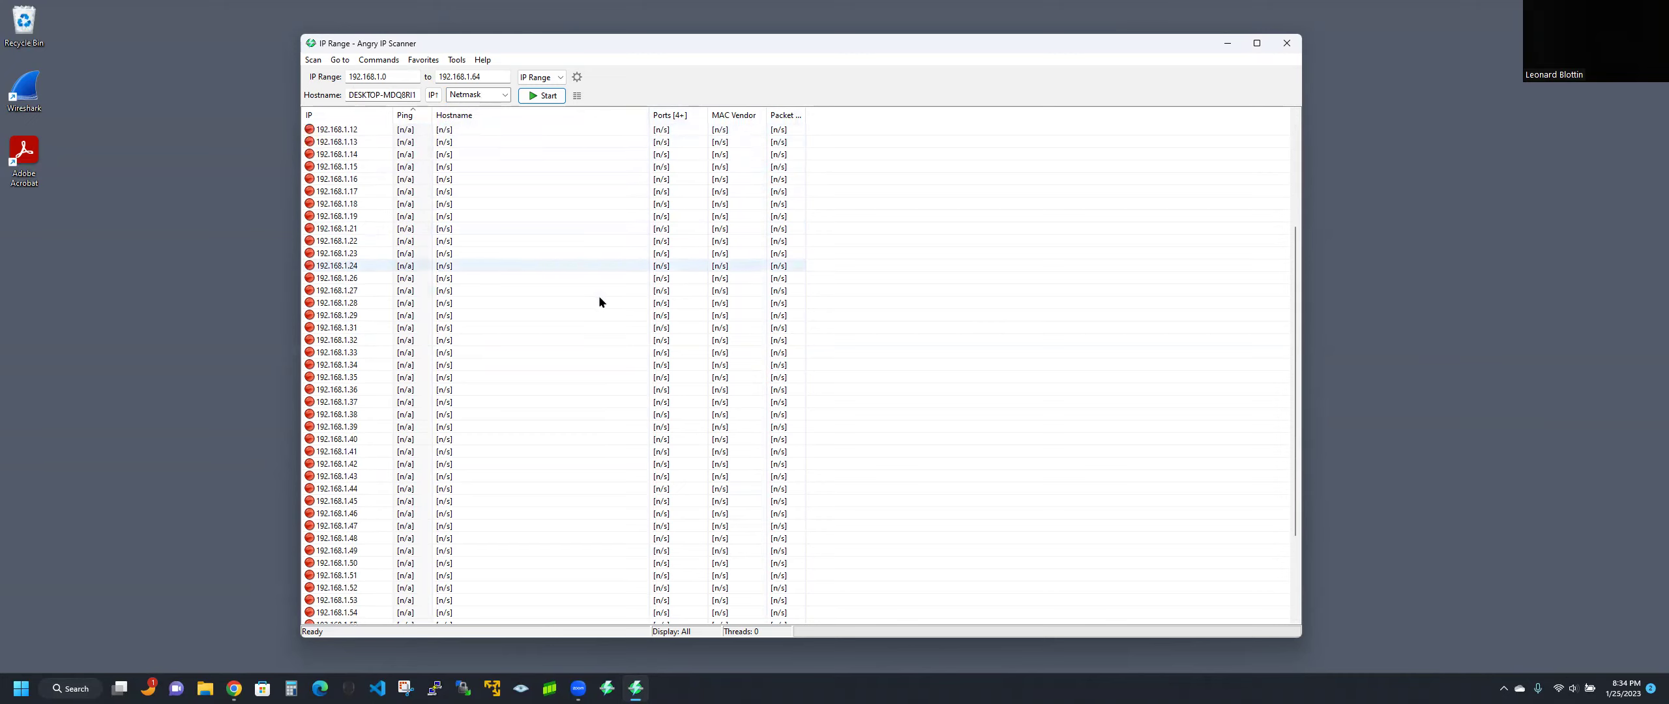
scroll(619, 359, "up", 8)
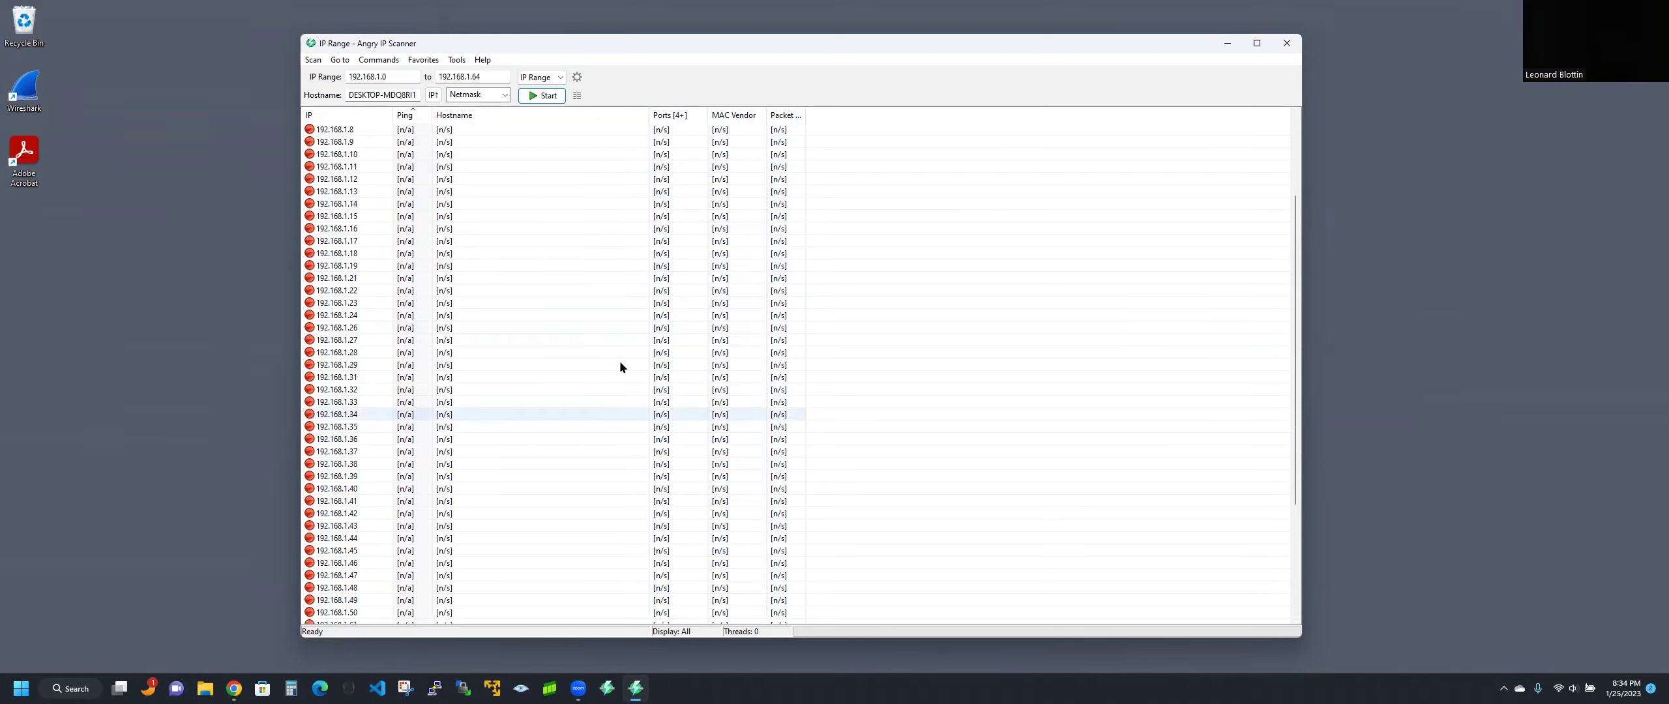